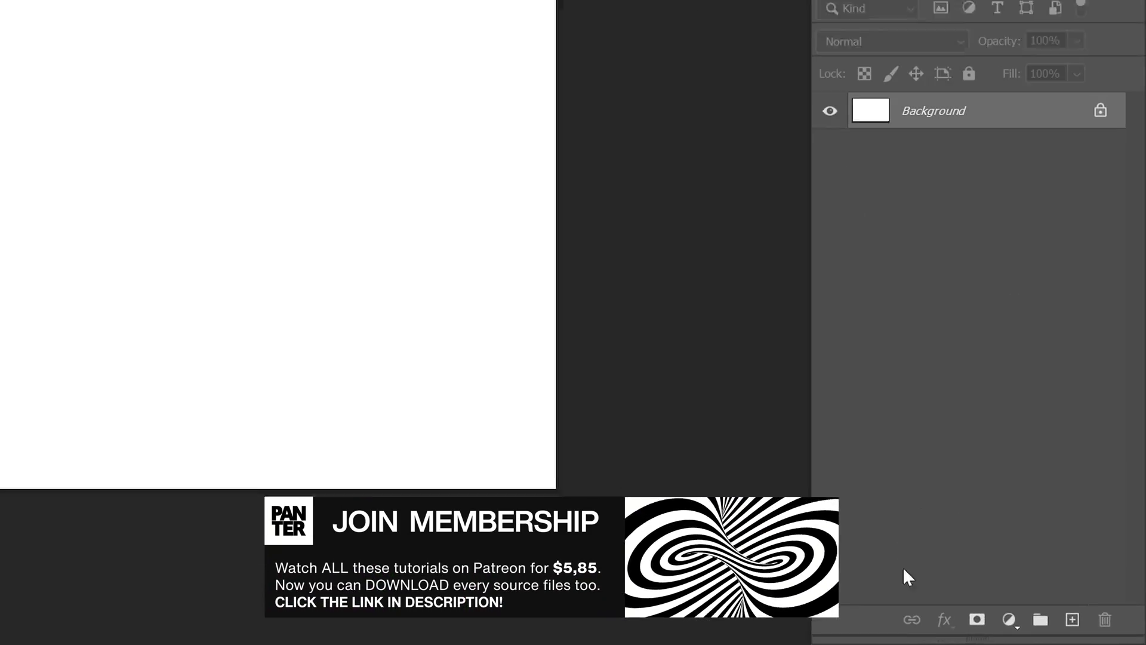
- Add a black Solid Color fill layer and delete the white Background layer
click(994, 618)
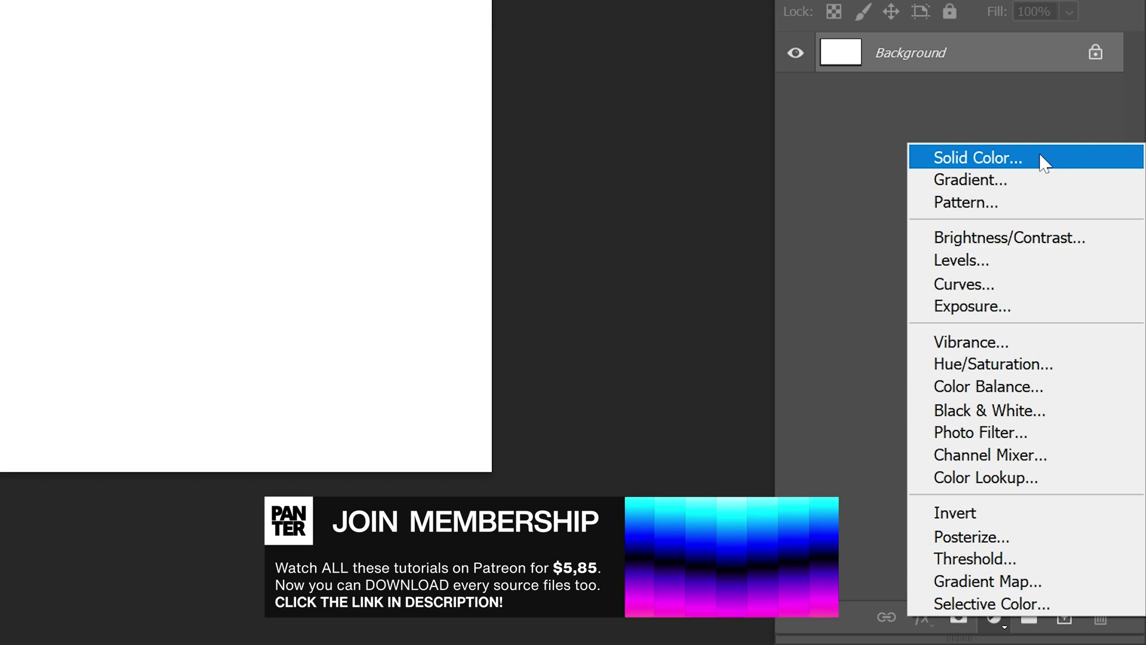
click(1043, 163)
drag(509, 422, 437, 449)
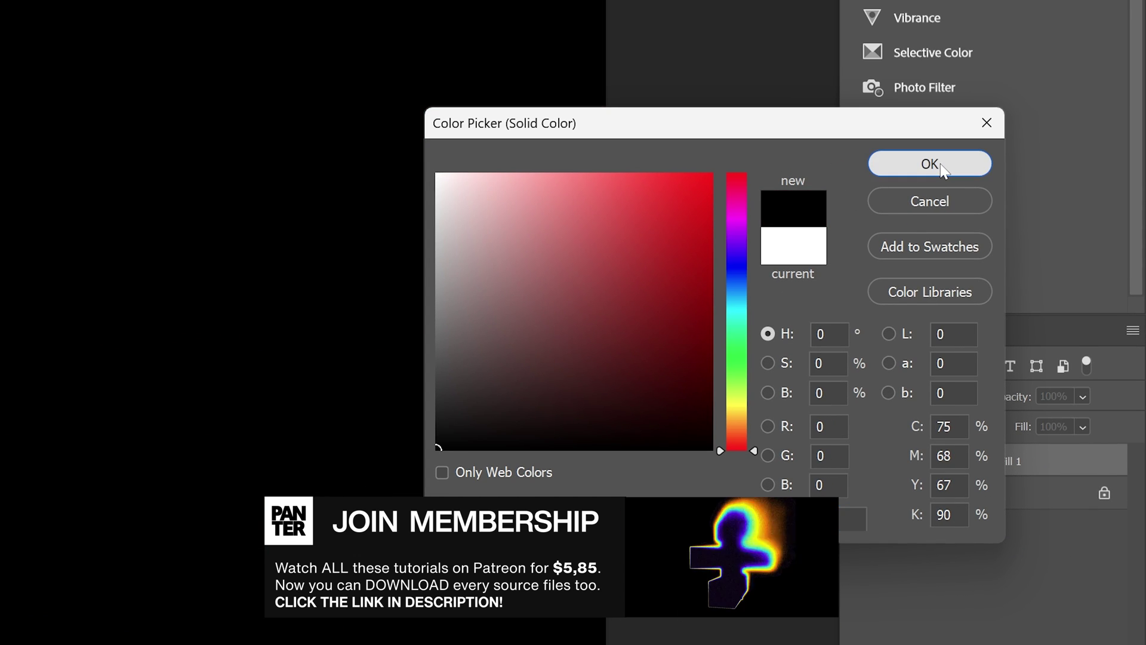
click(930, 163)
click(985, 498)
key(Delete)
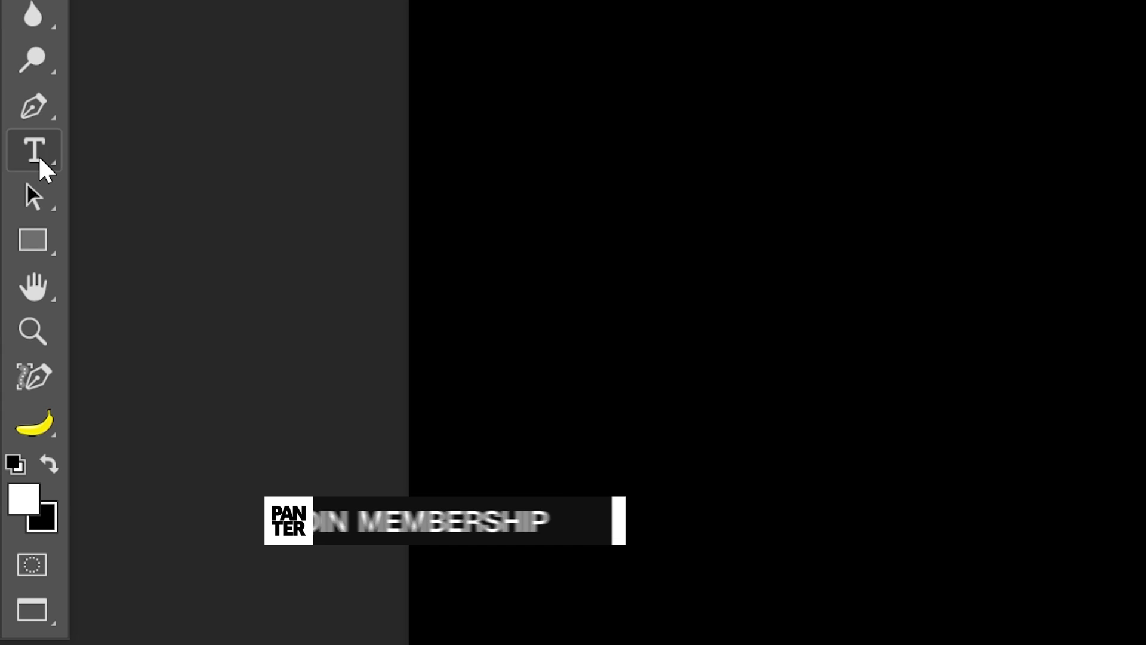
- Type PANTER in white on the canvas and set its font to Silvermist Italic
click(10, 271)
click(441, 308)
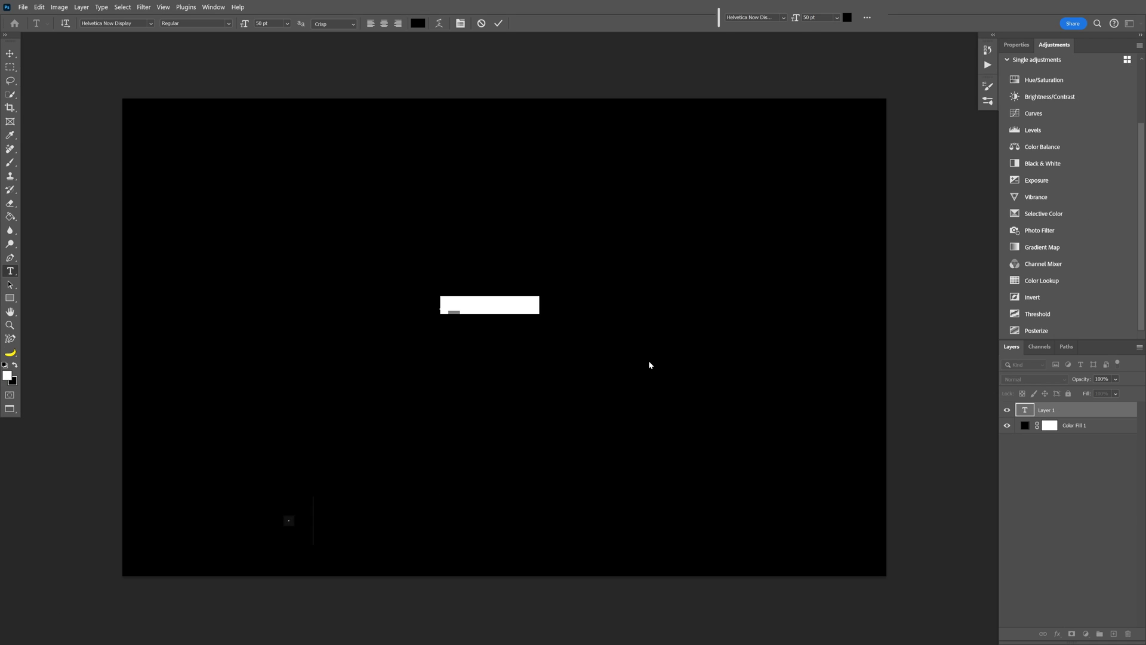
key(BackSpace)
text(PANTER)
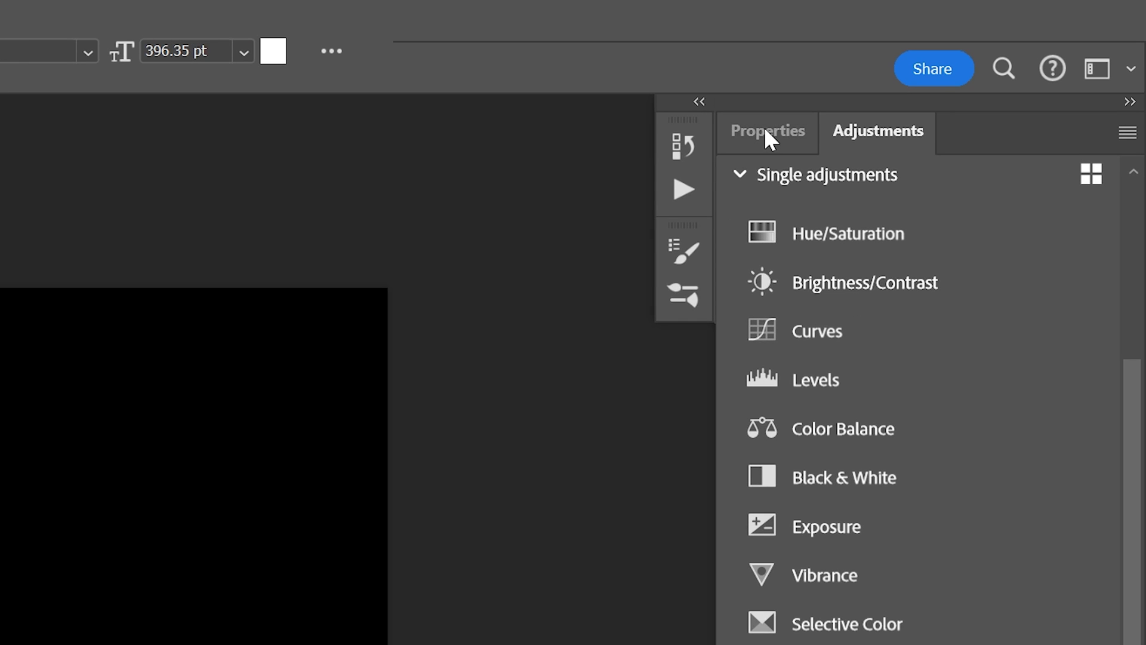
click(766, 131)
click(865, 312)
text(lvermist)
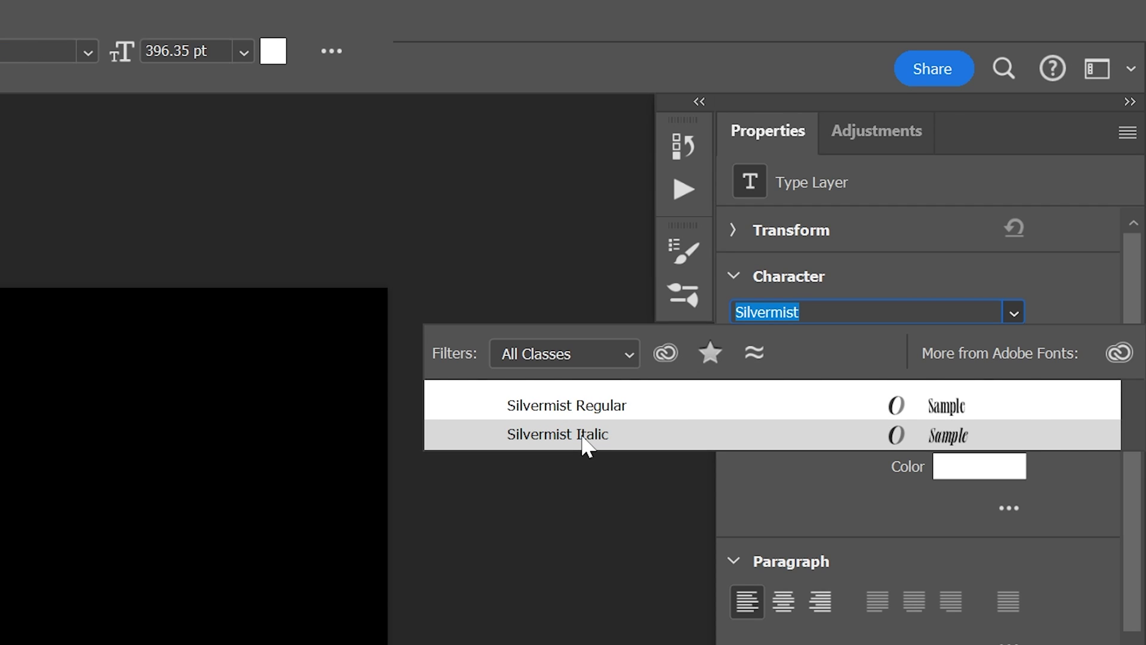
click(581, 442)
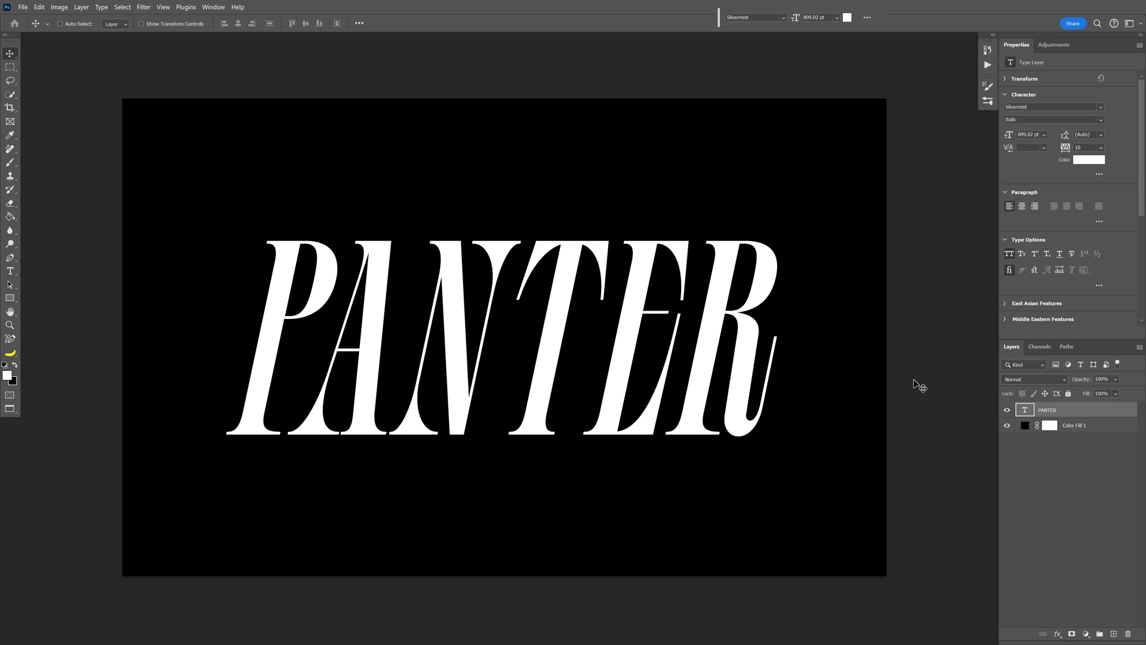
- Convert the PANTER layer to a smart object and apply Mosaic with cell size 12
right_click(966, 536)
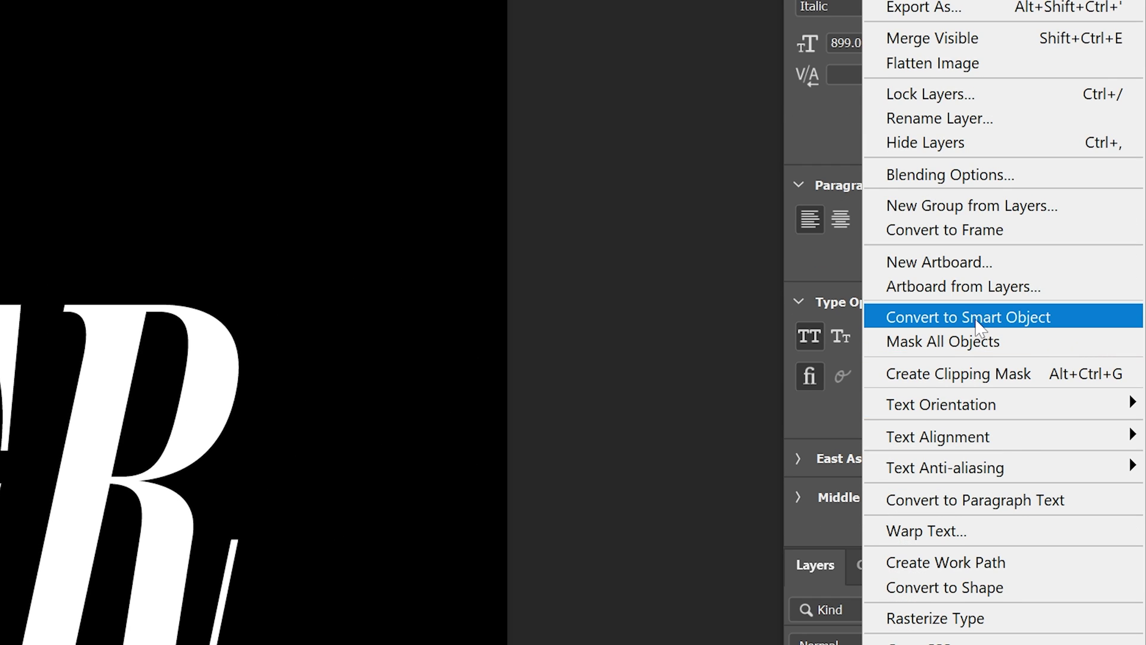
click(977, 317)
click(158, 8)
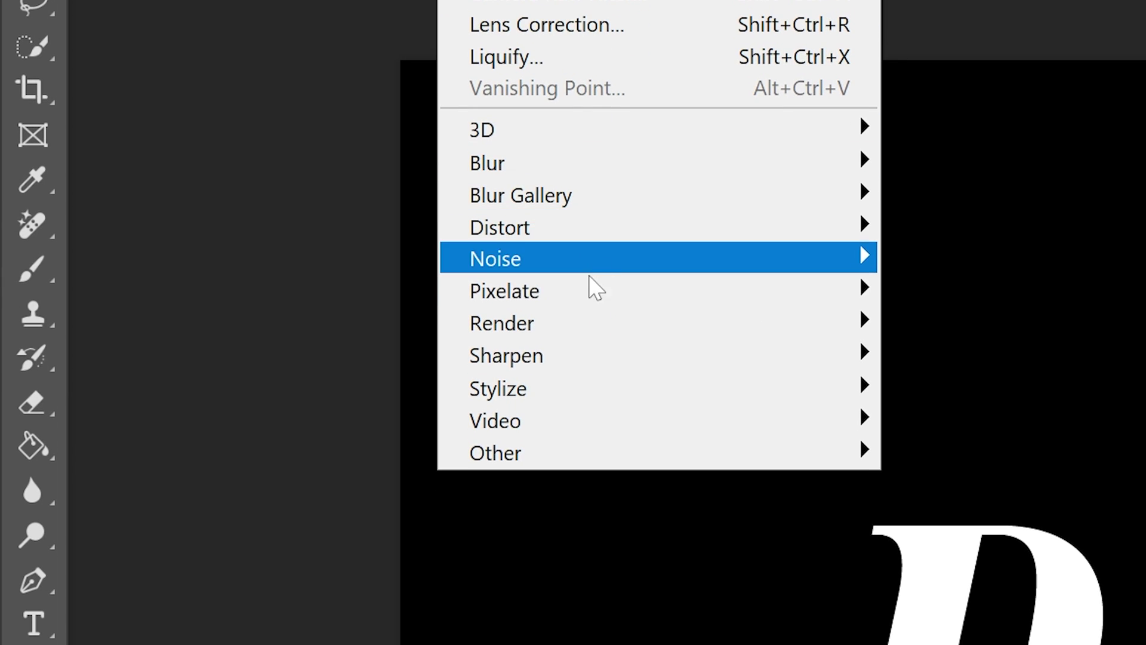
mouse_move(591, 553)
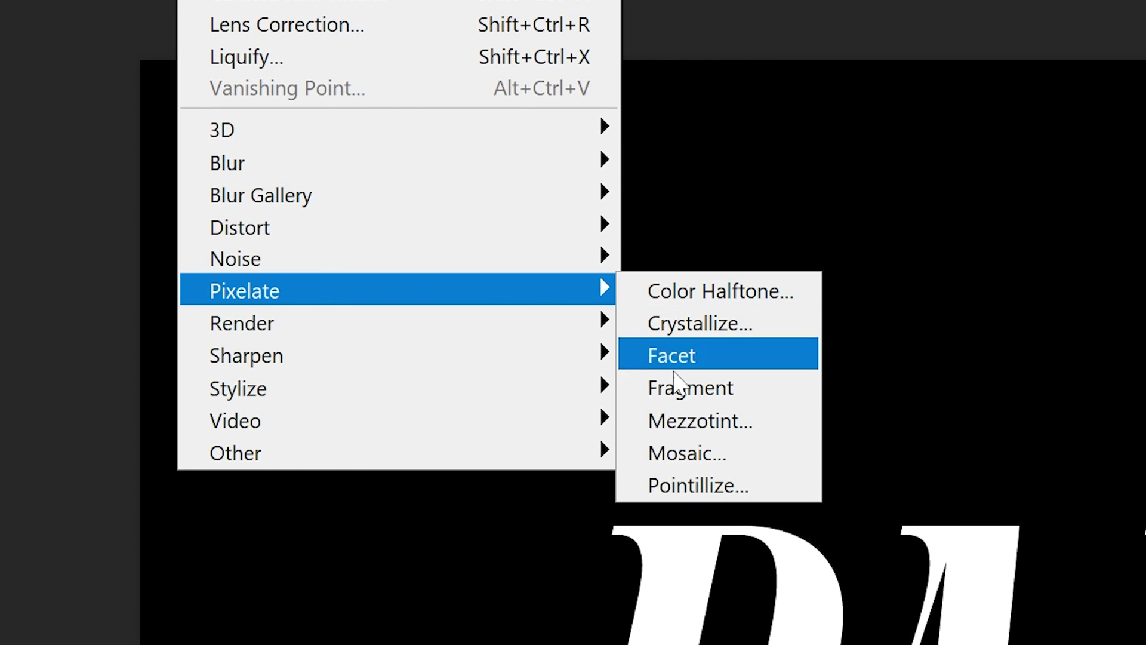
click(735, 469)
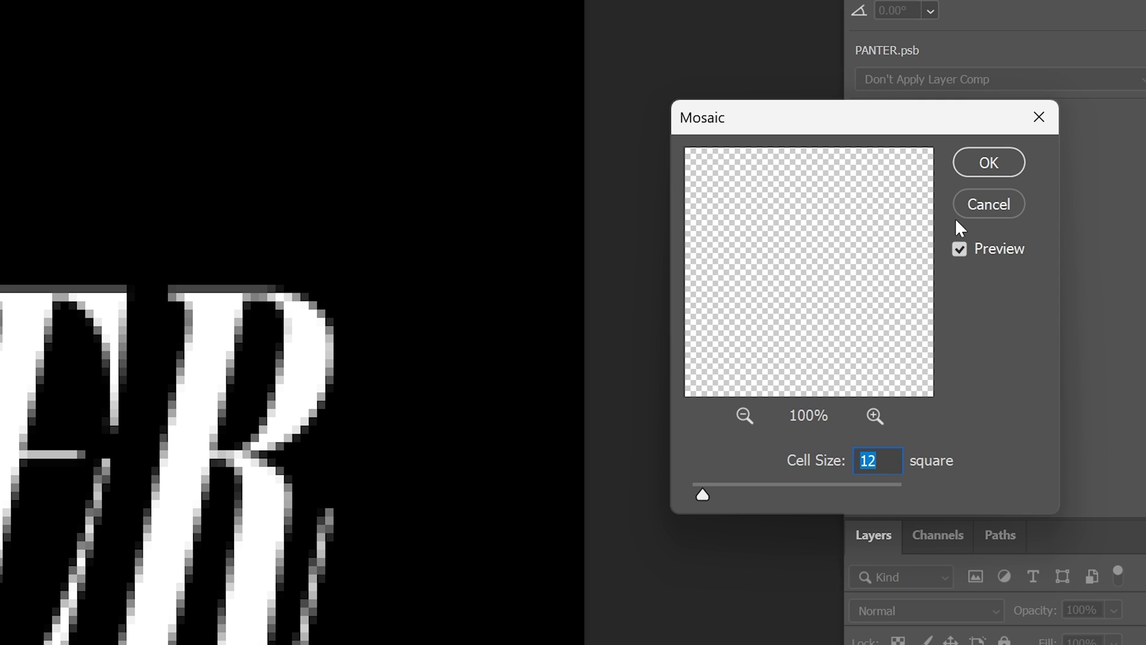
click(990, 161)
- Add a Threshold adjustment layer and lower its level from 128 to 108
click(944, 113)
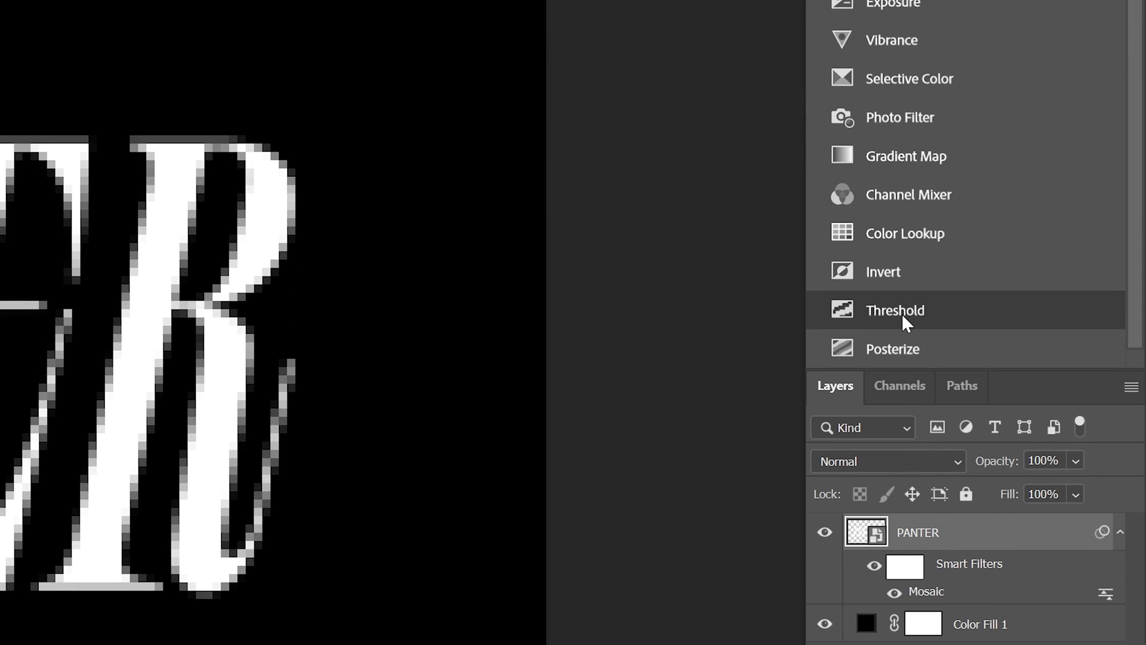
click(901, 311)
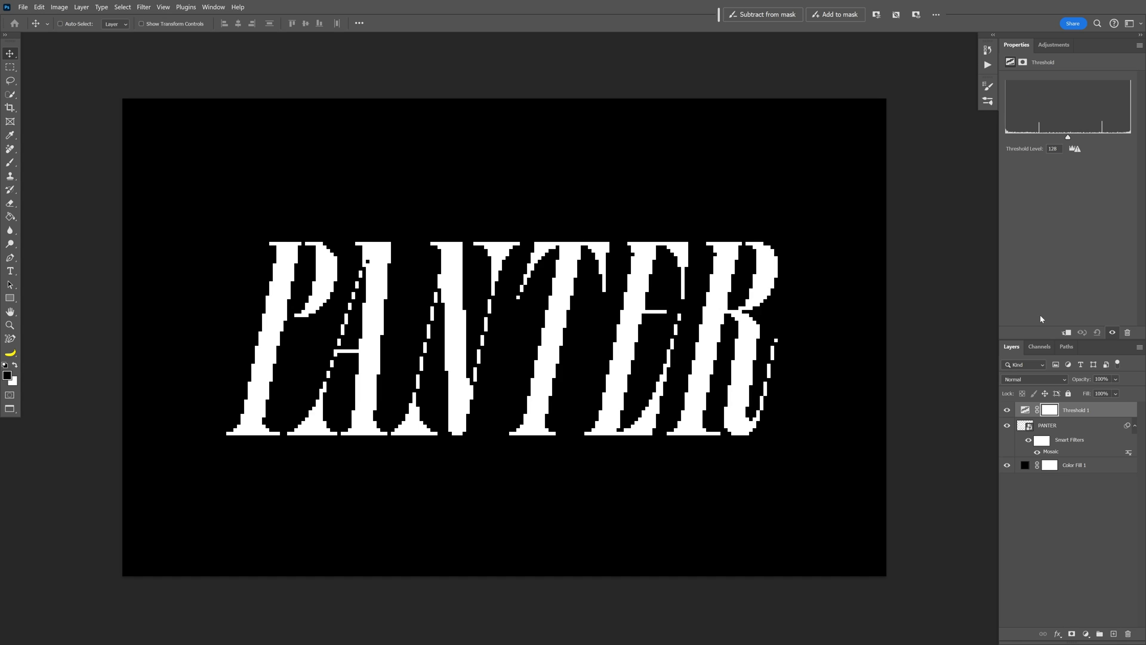
scroll(451, 350, up, 1)
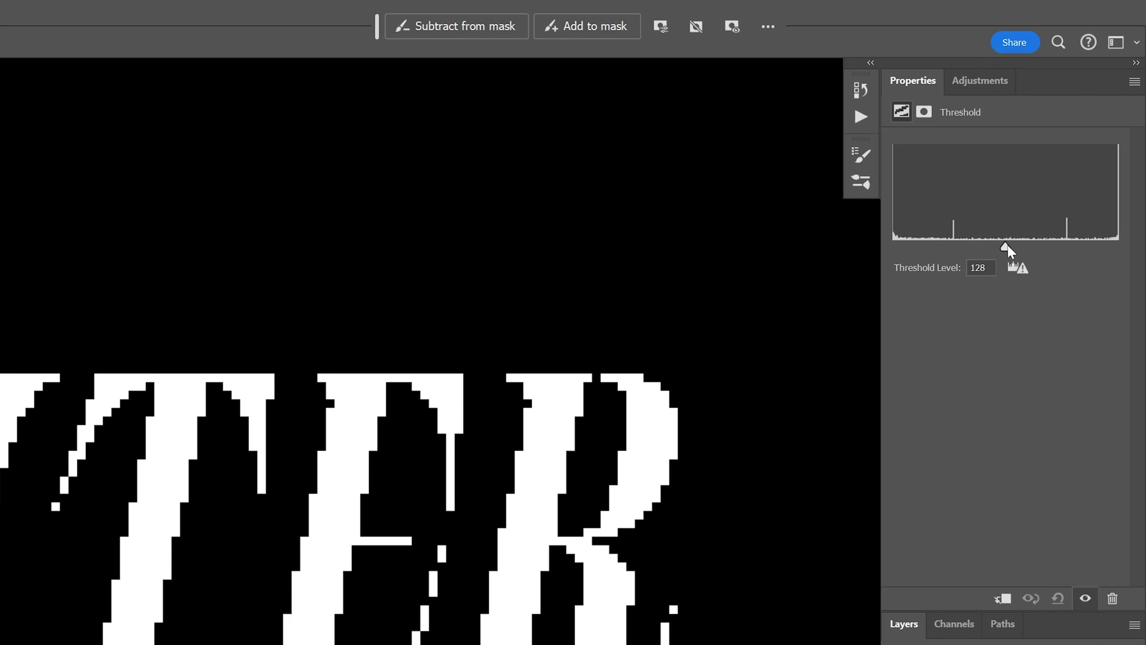
drag(1007, 245, 932, 244)
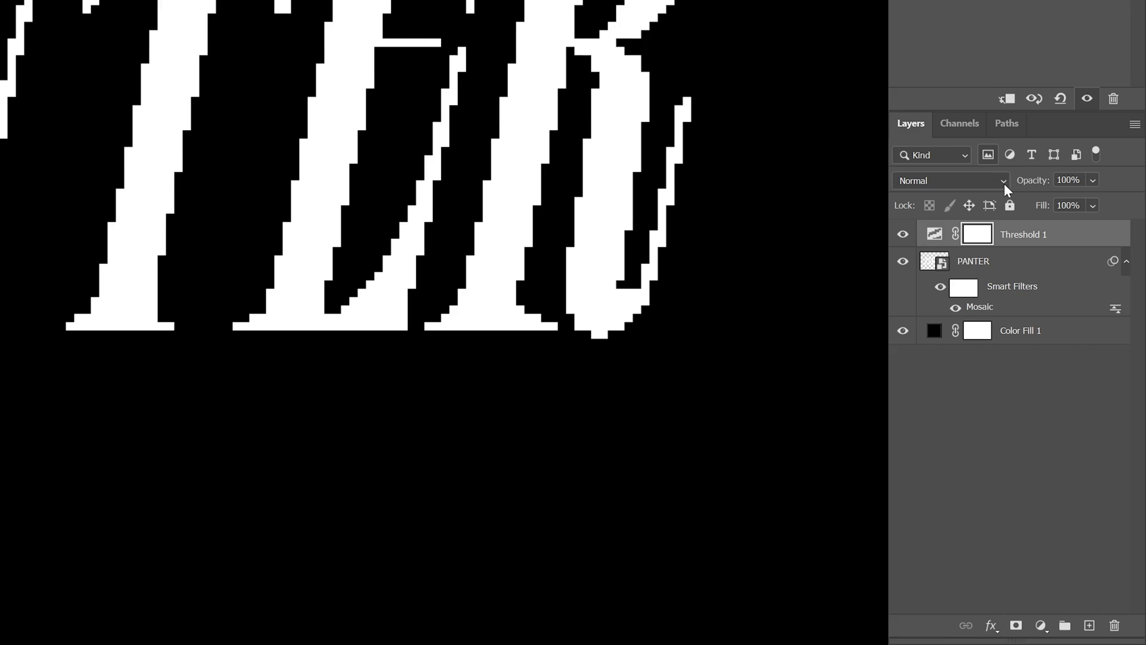
- Merge all layers into one smart object, apply a 115.8 px Gaussian Blur, and duplicate it
right_click(1075, 464)
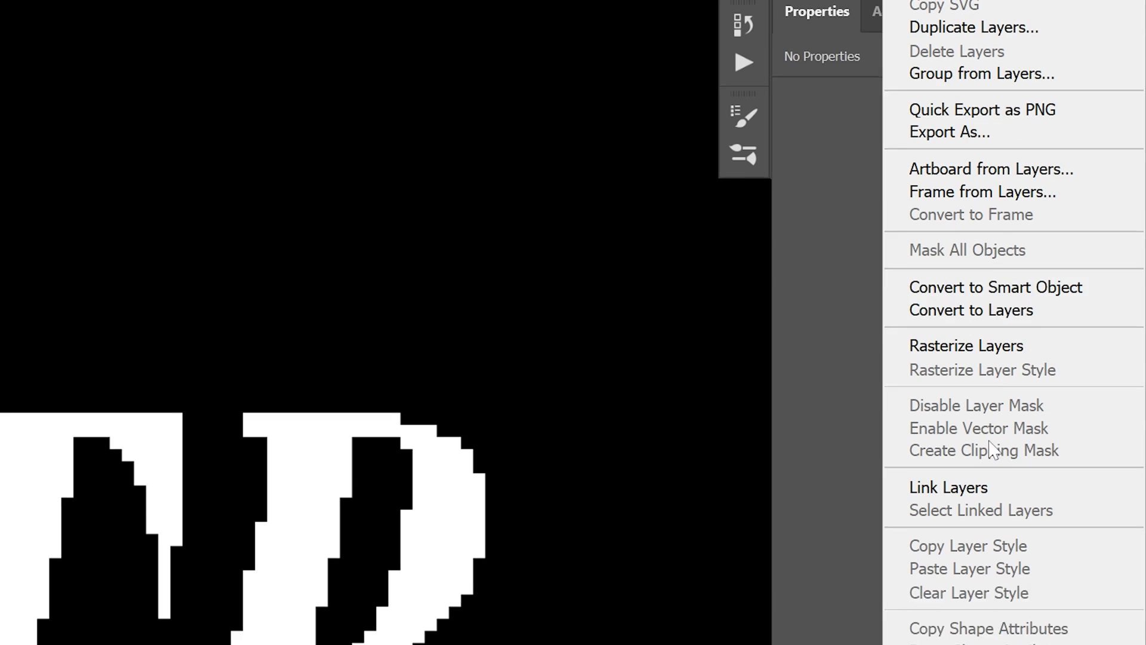
click(1013, 297)
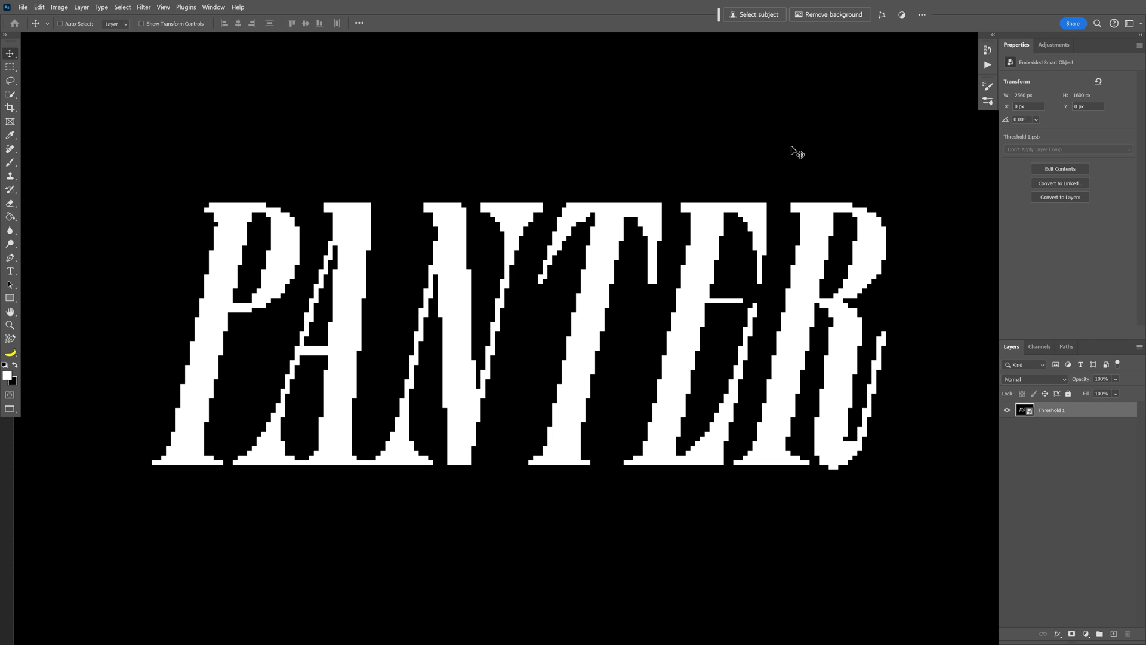
click(140, 7)
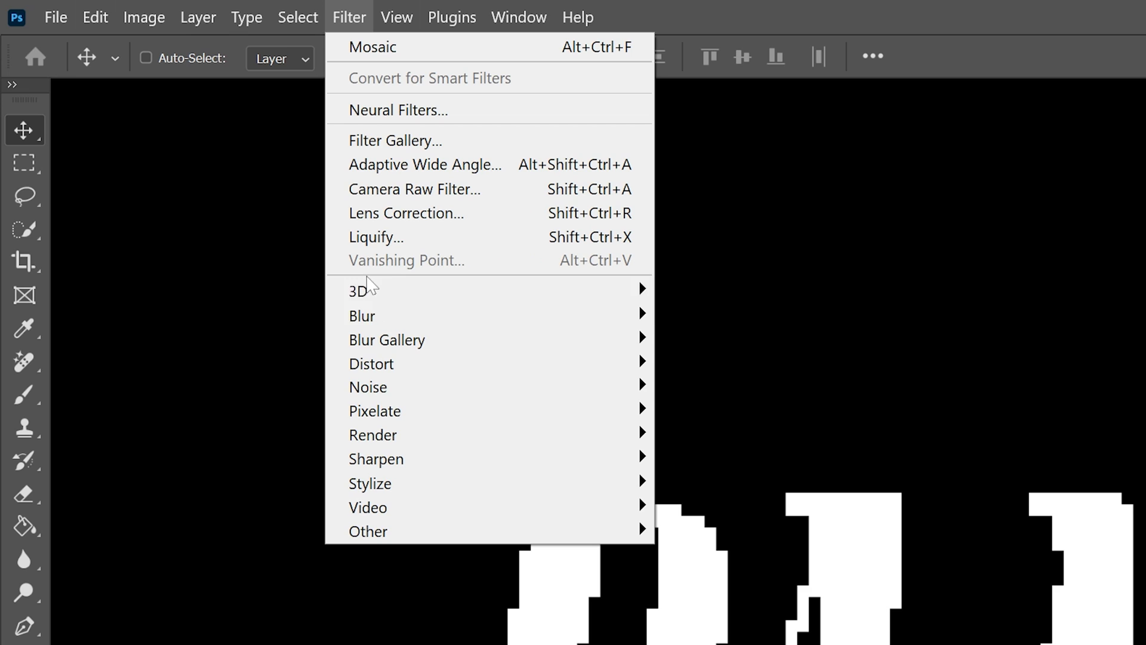
mouse_move(627, 315)
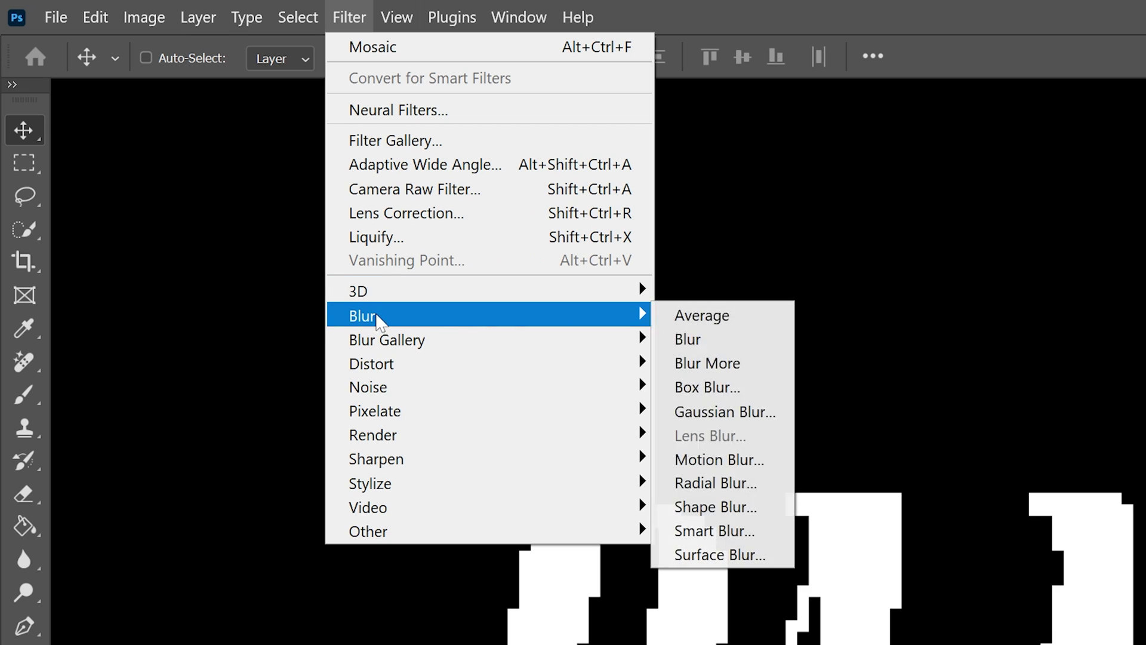
click(762, 409)
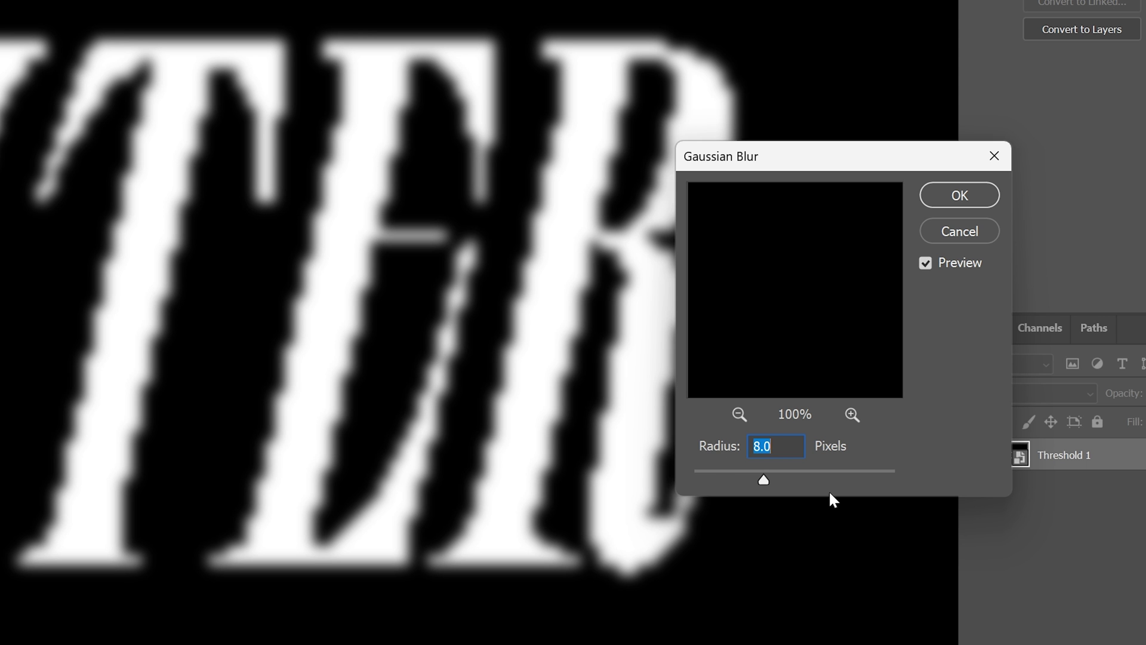
click(831, 473)
click(959, 195)
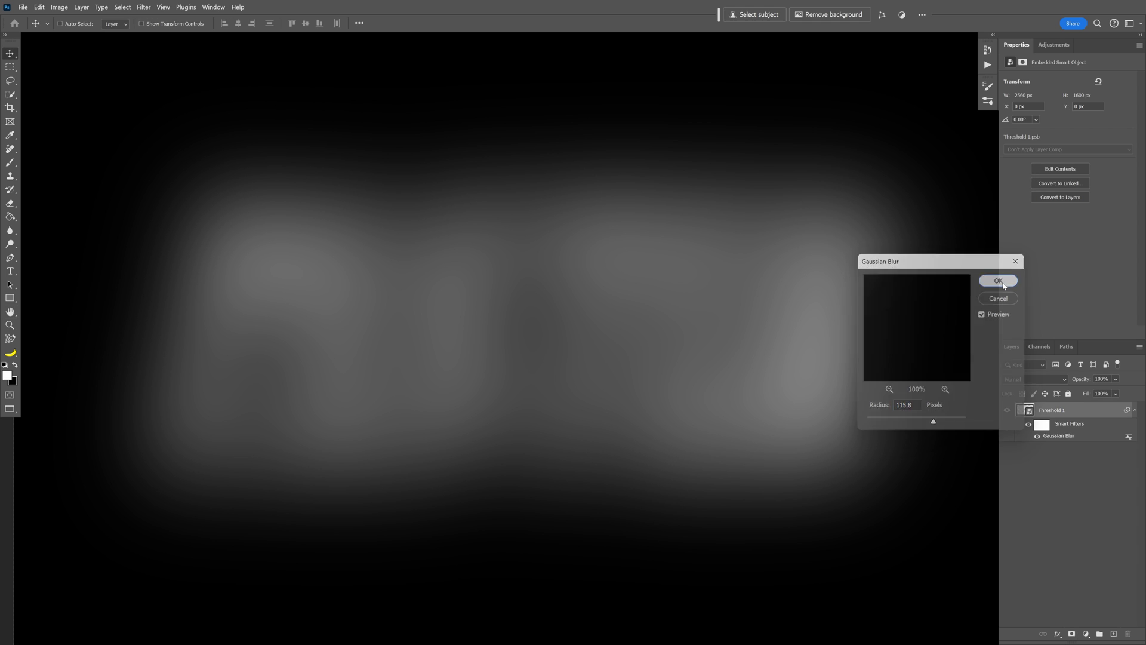
key(ctrl+j)
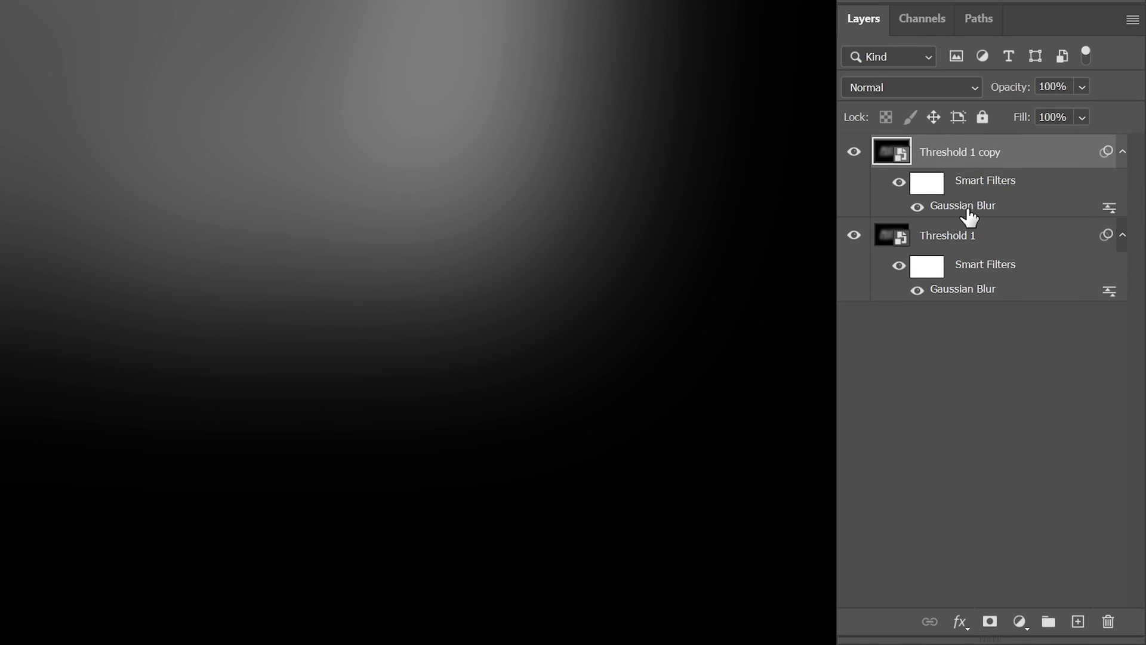
- Readjust the Threshold 1 copy's Gaussian Blur radius to about 27.7 px
double_click(967, 209)
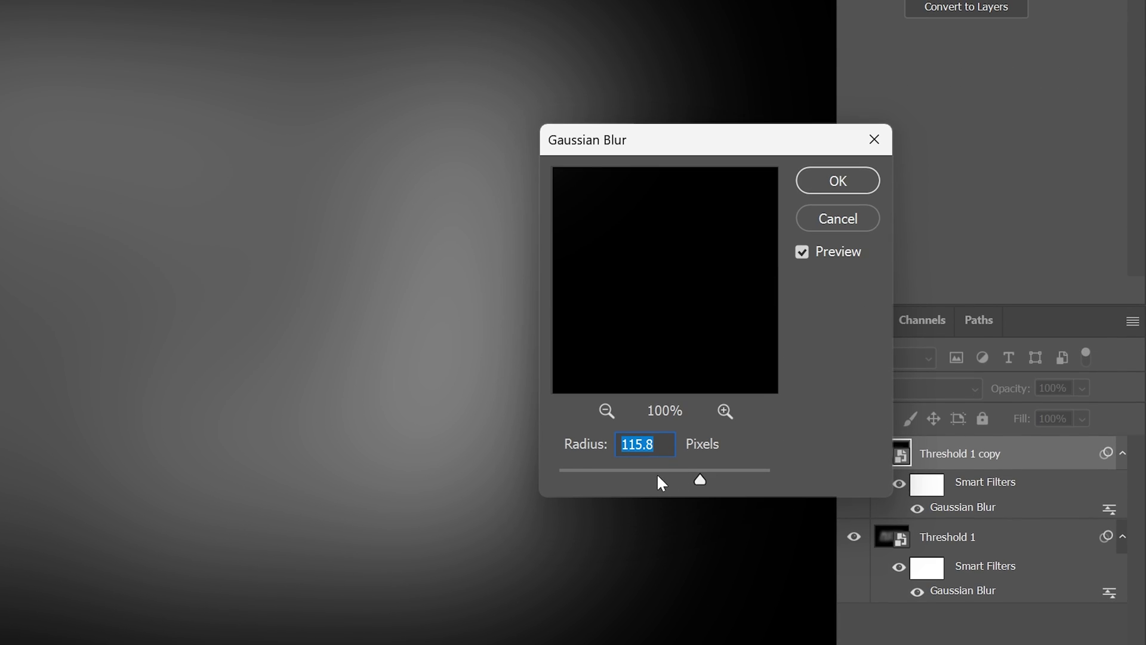
click(649, 168)
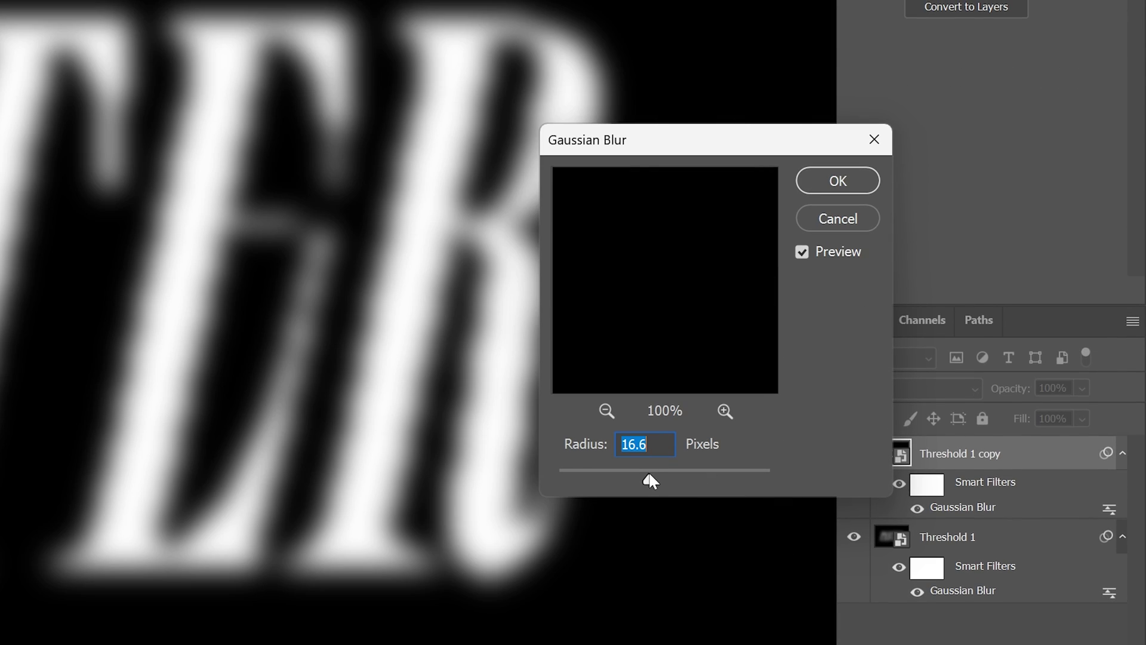
drag(648, 471, 658, 474)
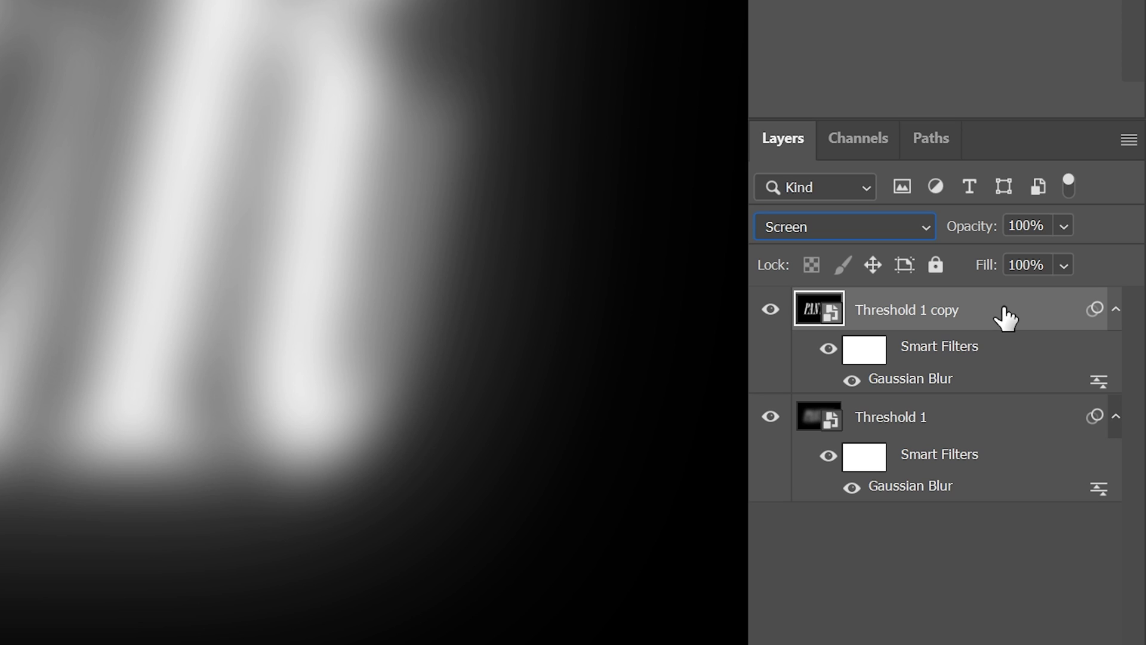
- Duplicate the blurred layer and set the new copy's blur radius to 4.8 px
key(ctrl+j)
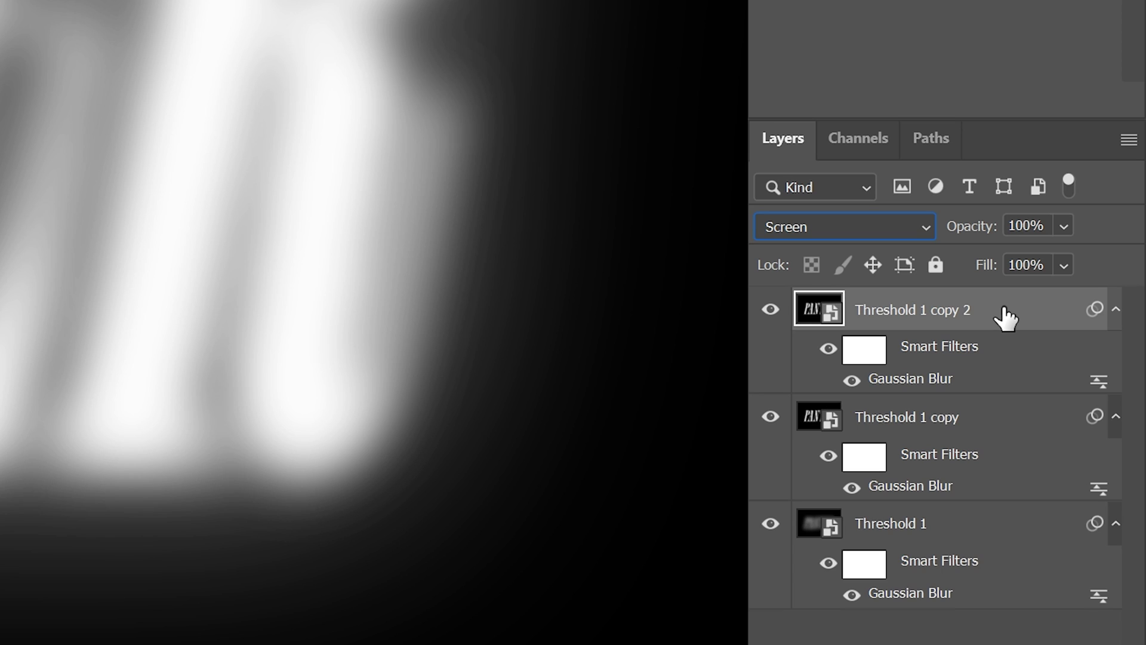
double_click(908, 382)
click(461, 338)
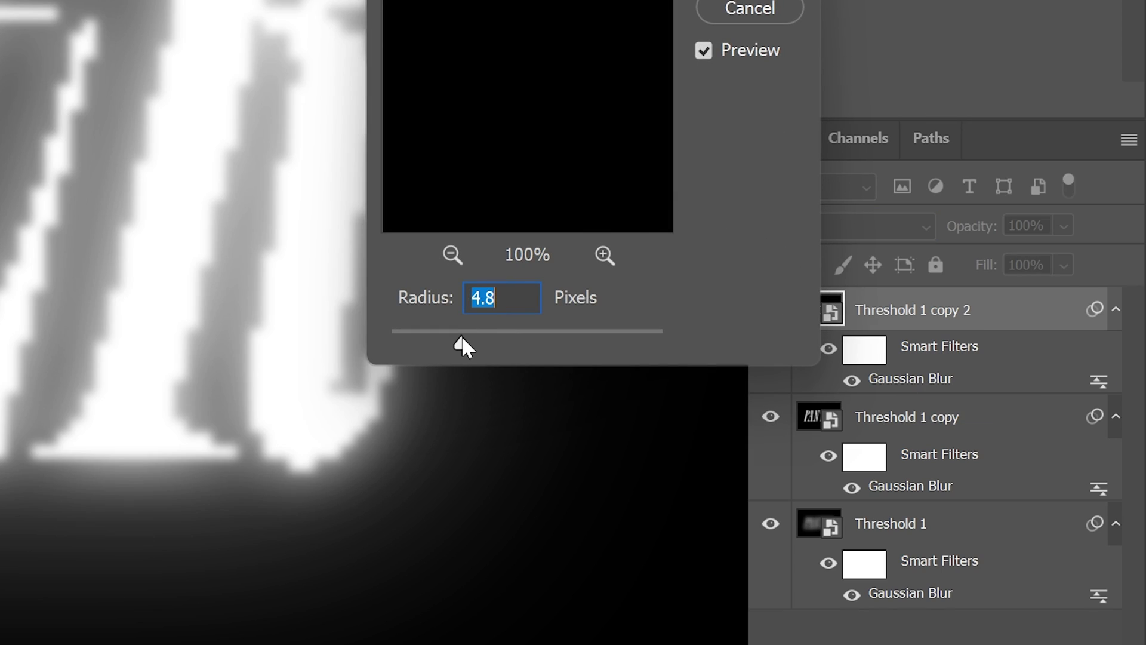
key(Return)
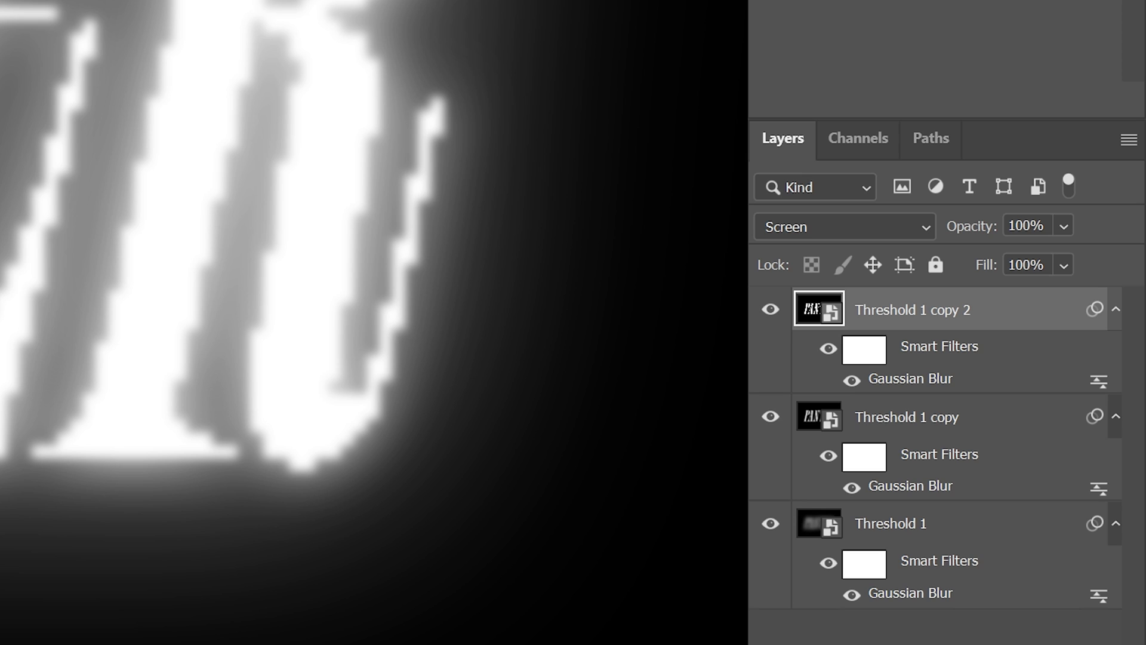
- Duplicate again and set the third copy's blur radius to about 0.9 px
key(ctrl+j)
double_click(904, 385)
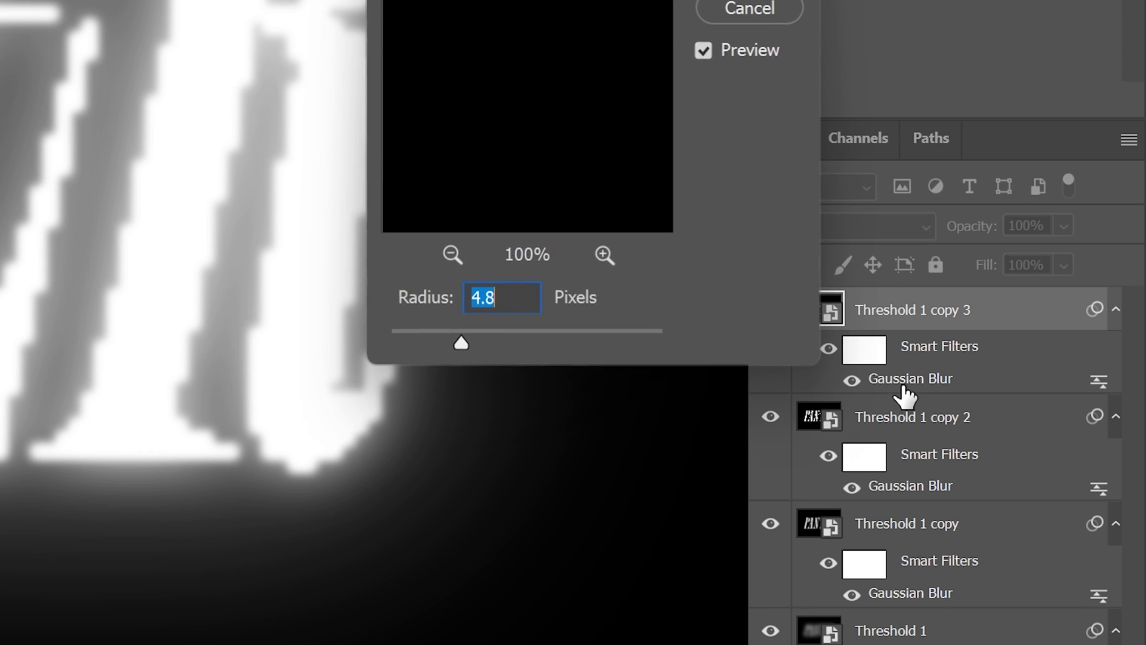
click(414, 337)
drag(415, 337, 404, 334)
key(Return)
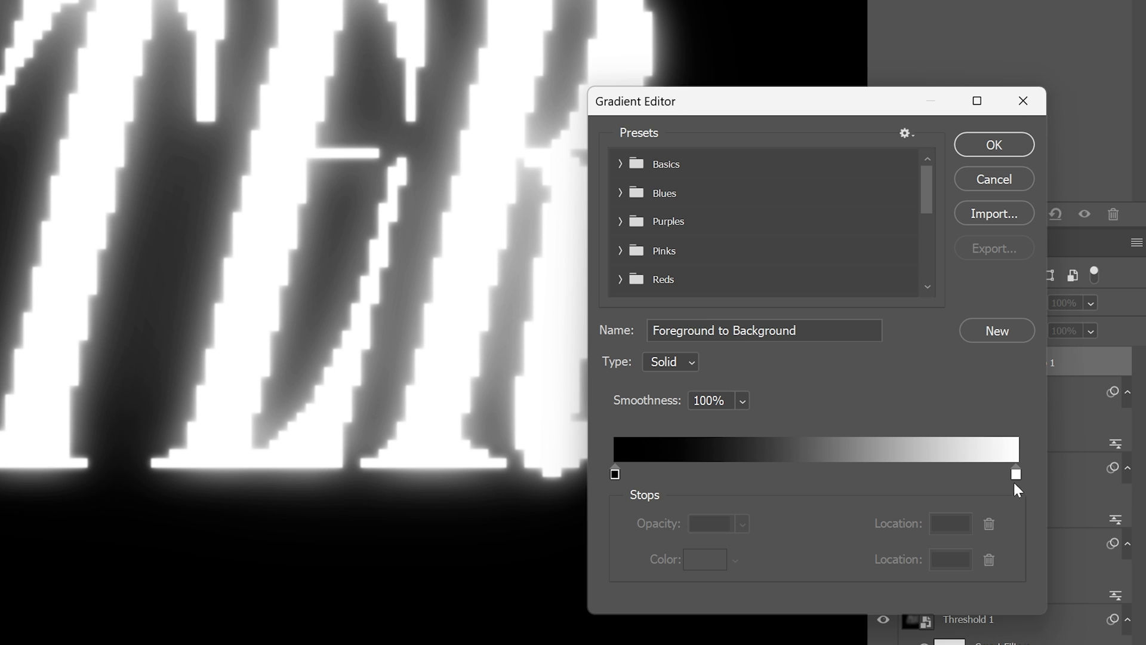
- Set the Gradient Map stop at location 91 to bright green, making a black-green-white gradient
click(981, 475)
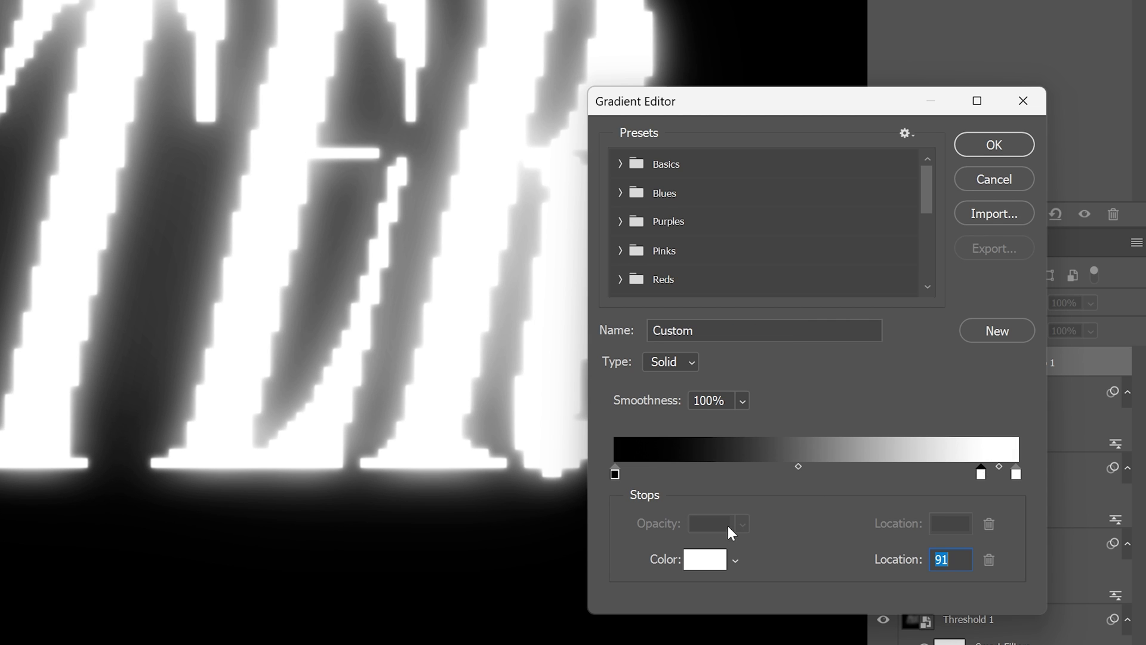
click(704, 560)
click(773, 278)
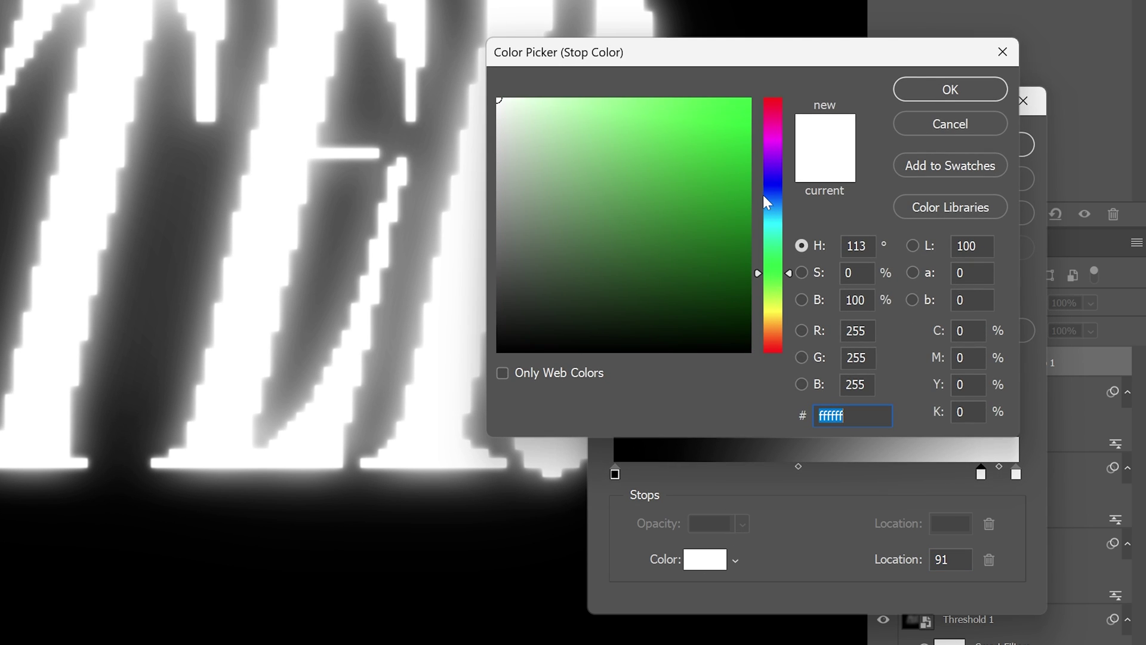
click(744, 179)
click(950, 88)
click(1025, 149)
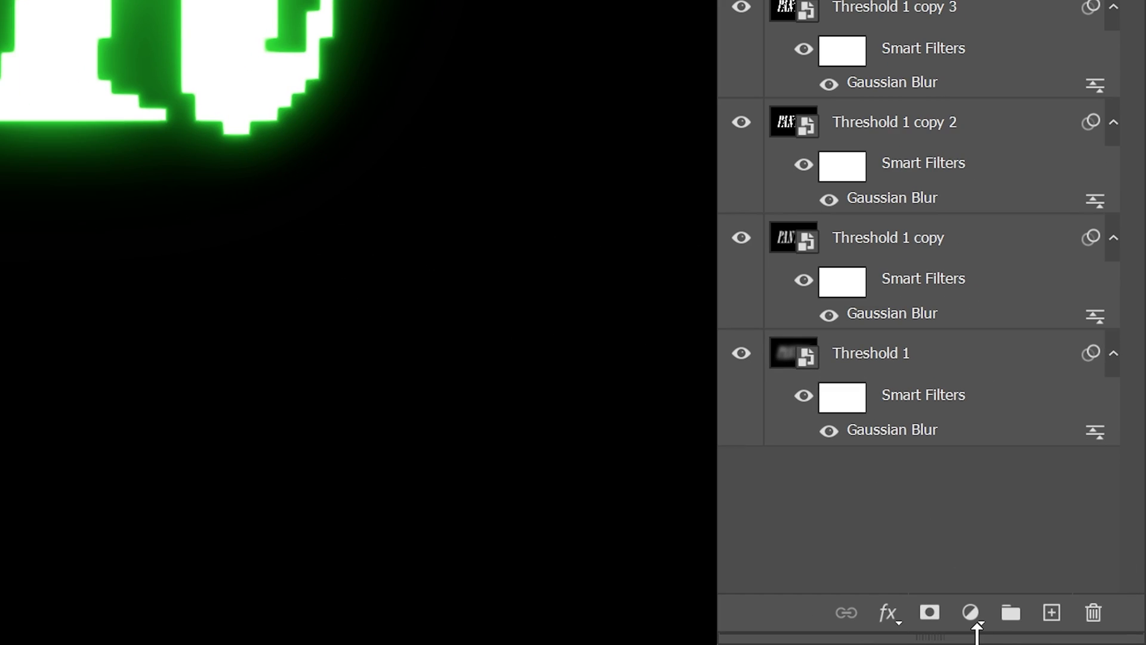
- Add a white Solid Color fill layer and convert Color Fill 1 to a smart object
click(977, 613)
click(948, 351)
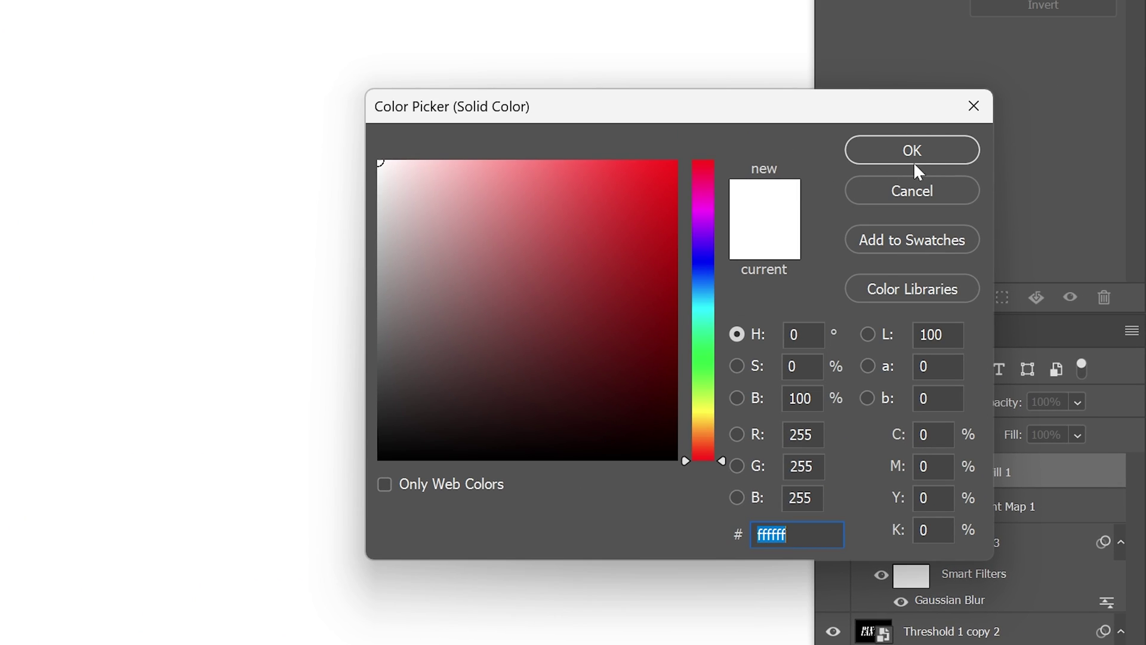
click(914, 165)
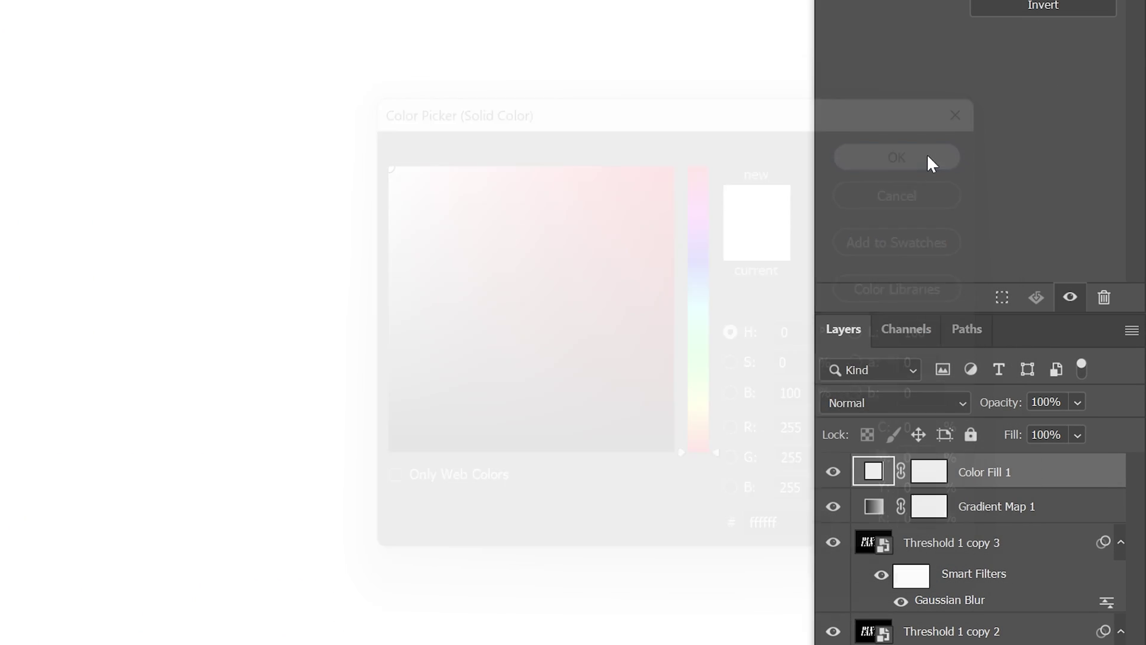
right_click(1026, 473)
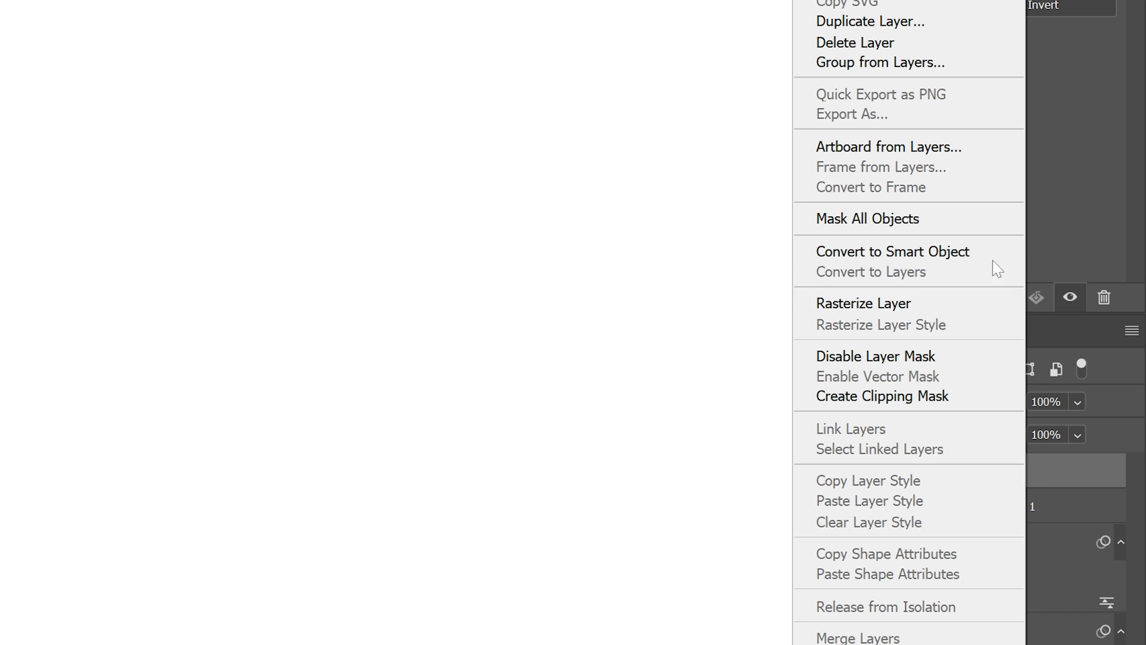
click(955, 250)
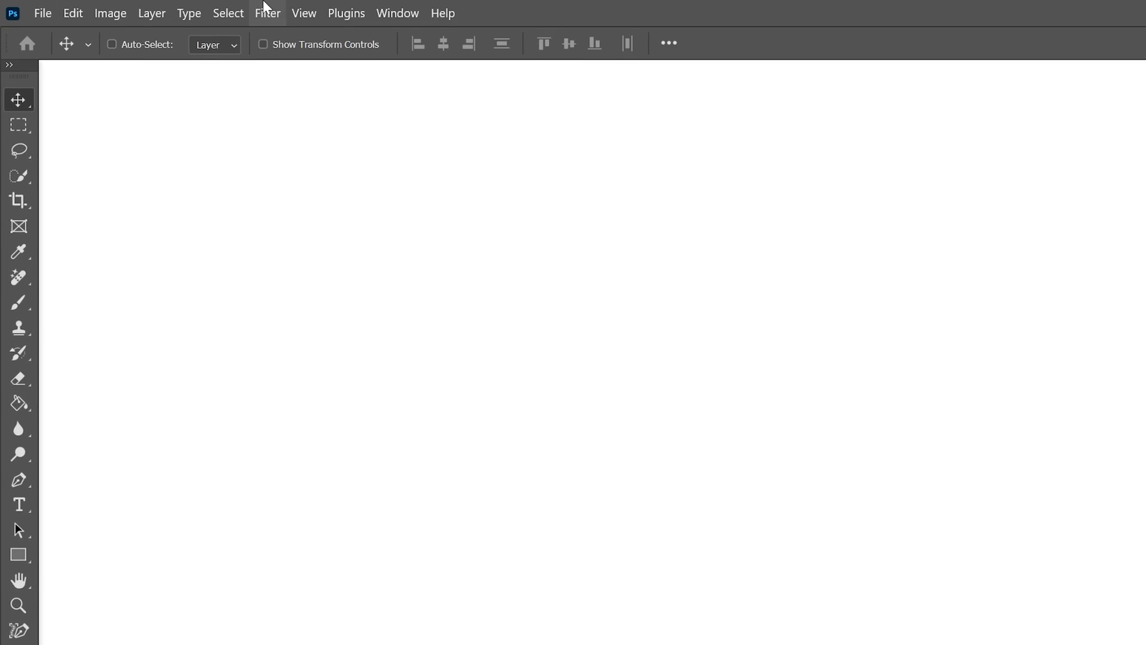
- Apply a Filter Gallery Halftone Pattern with Line type, size 7 and contrast 50
click(264, 6)
click(329, 108)
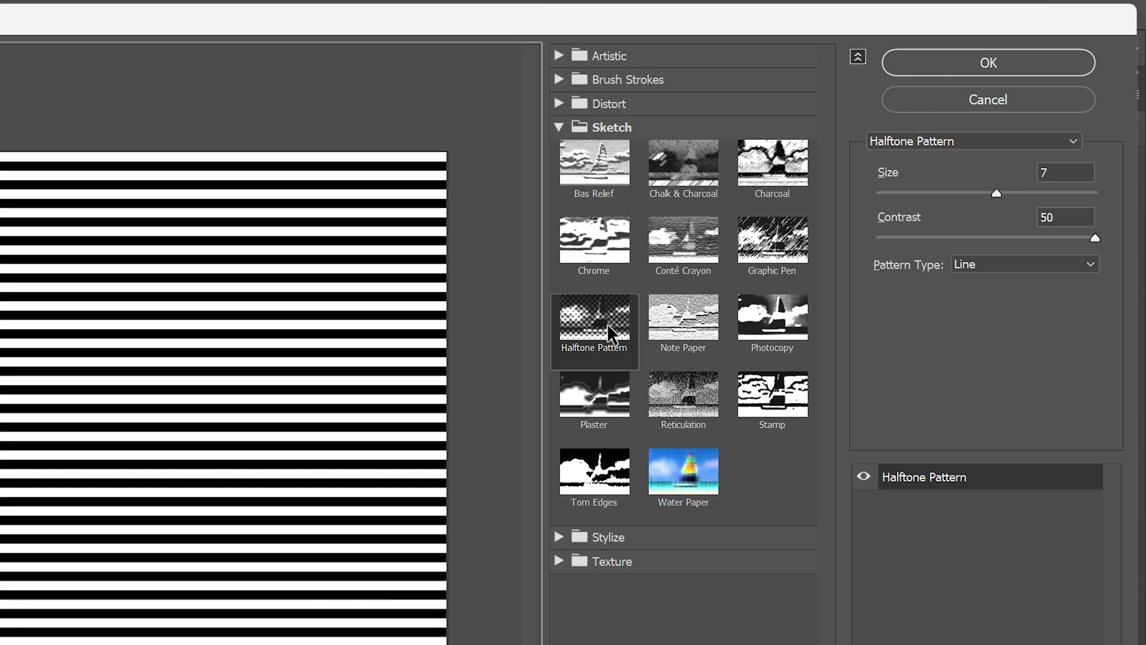
click(607, 323)
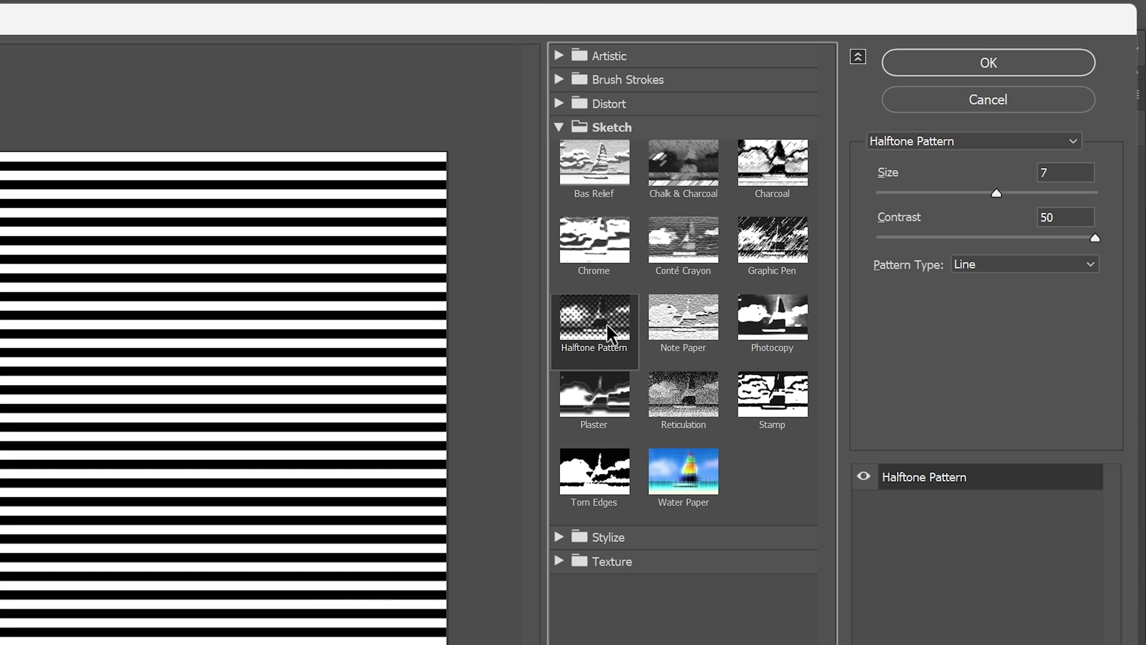
click(986, 267)
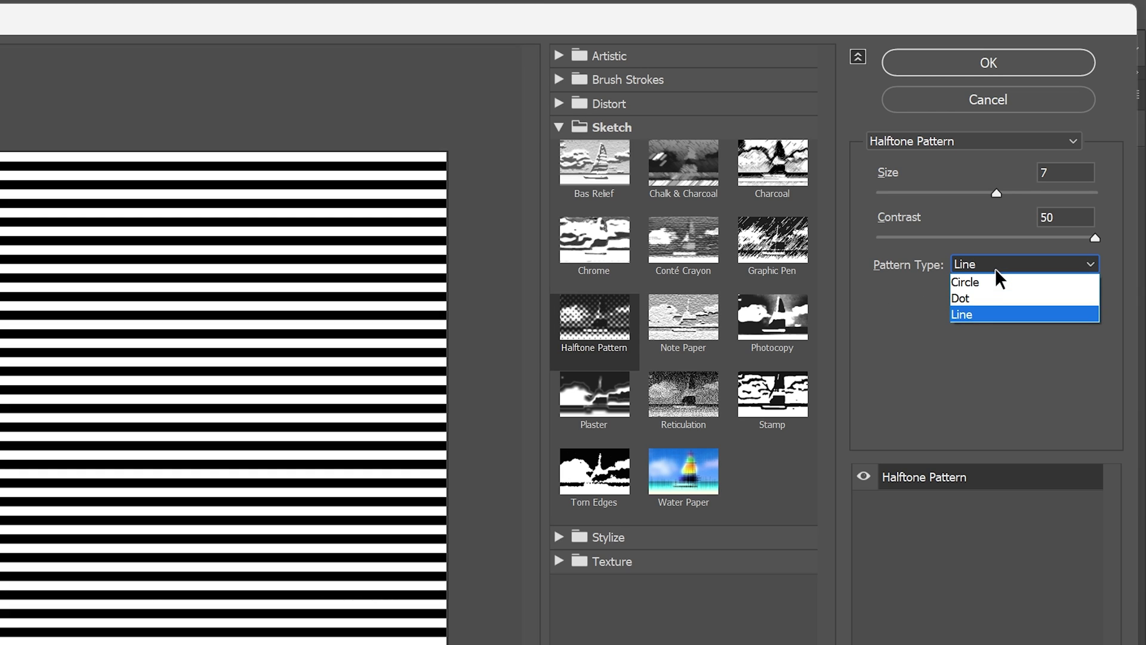
click(987, 314)
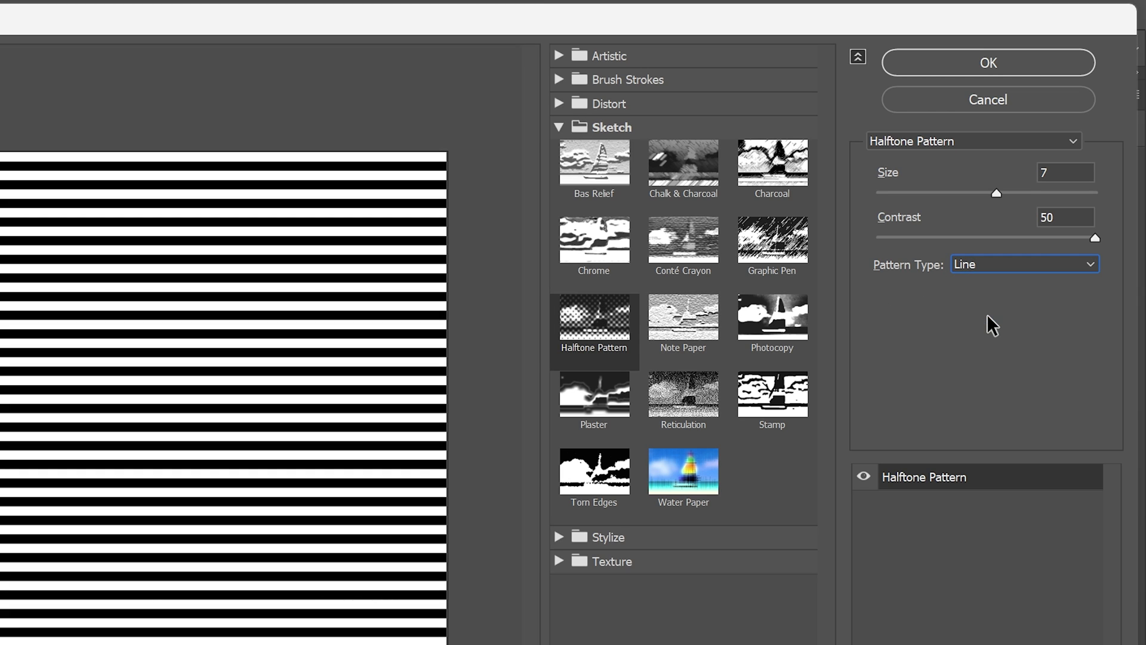
click(997, 192)
click(1069, 237)
mouse_move(1069, 236)
mouse_down()
mouse_move(1124, 238)
mouse_move(1052, 237)
mouse_up()
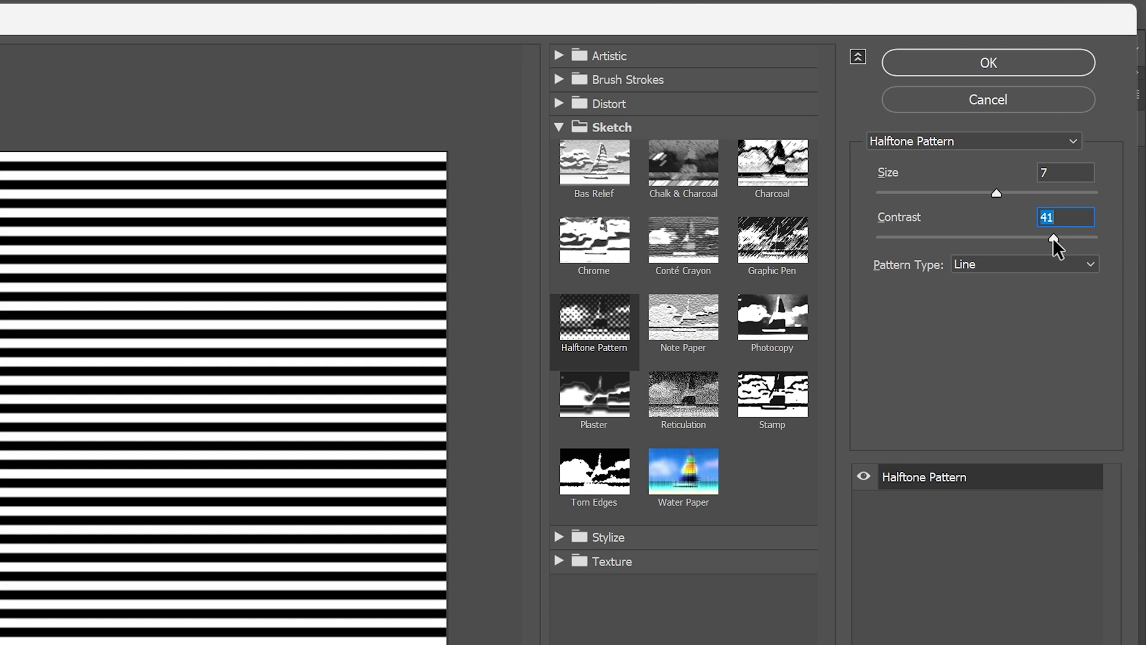
click(1003, 62)
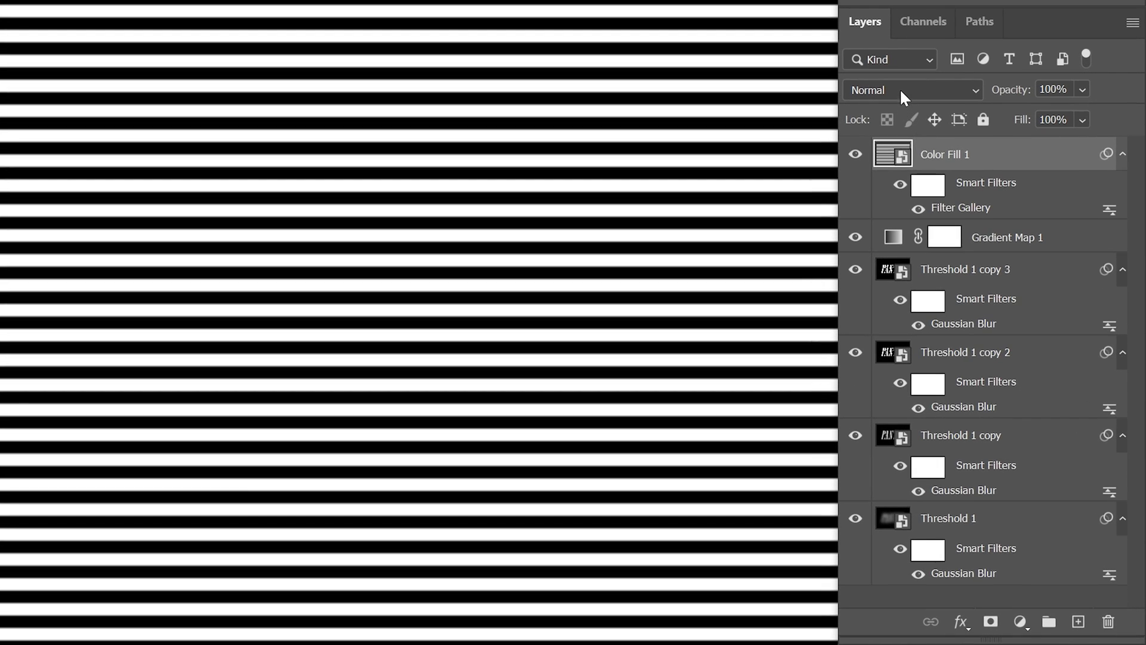
- Set Color Fill 1's blend mode to Soft Light
click(900, 91)
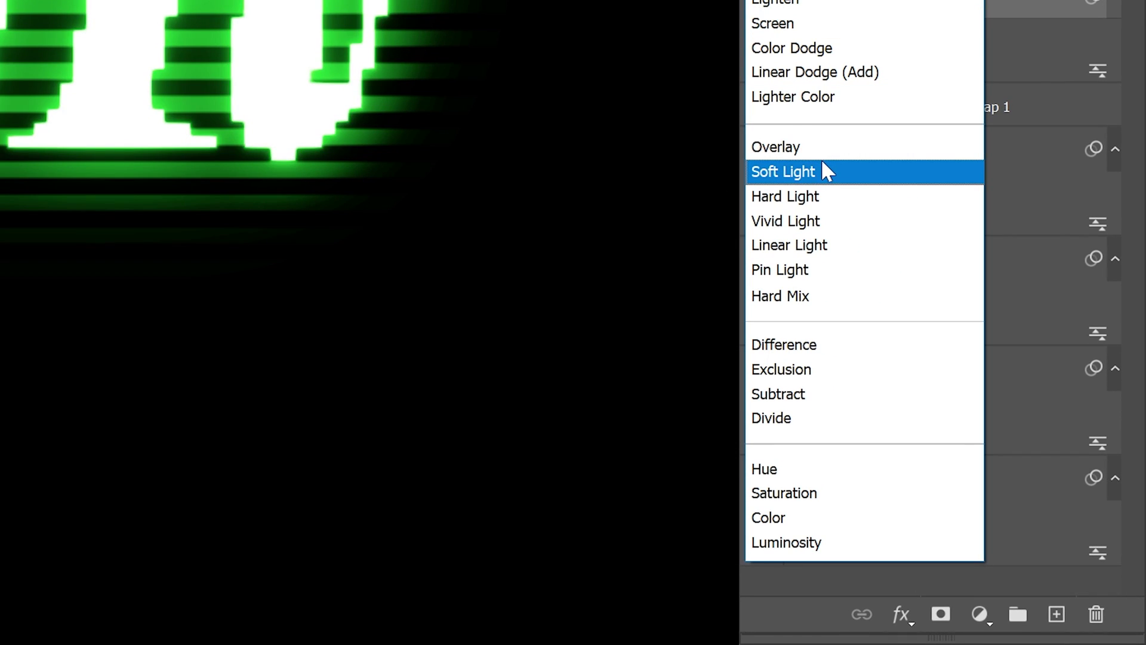
click(822, 172)
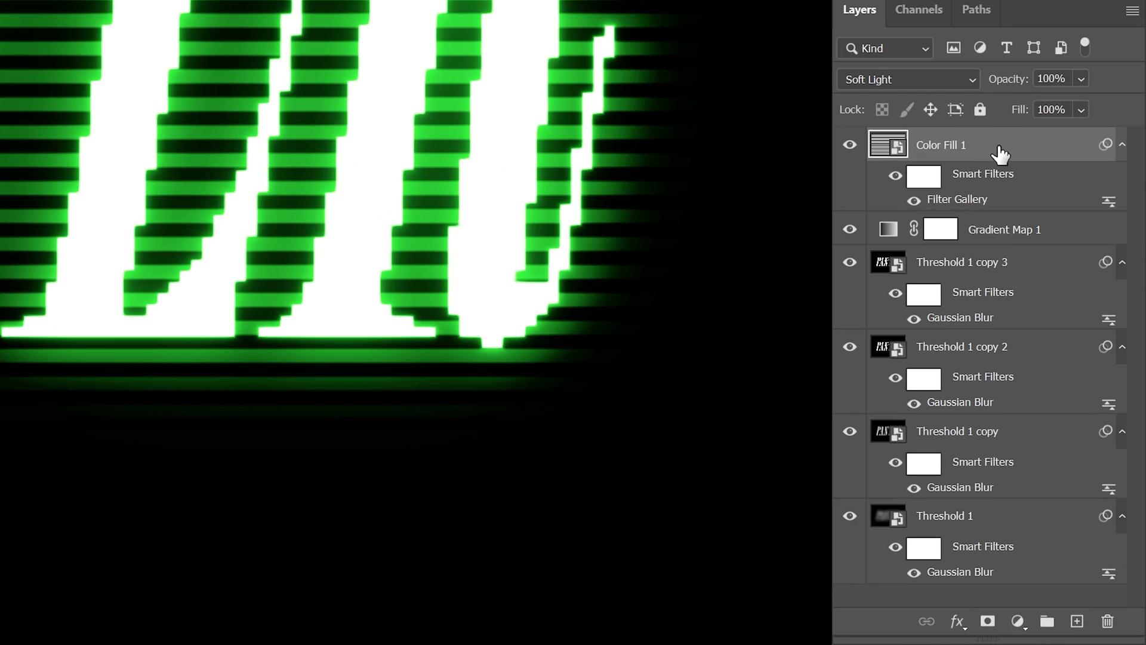
- Wrap the striped layer in a smart object, rotate copies 90° and position them across PANTER
right_click(998, 150)
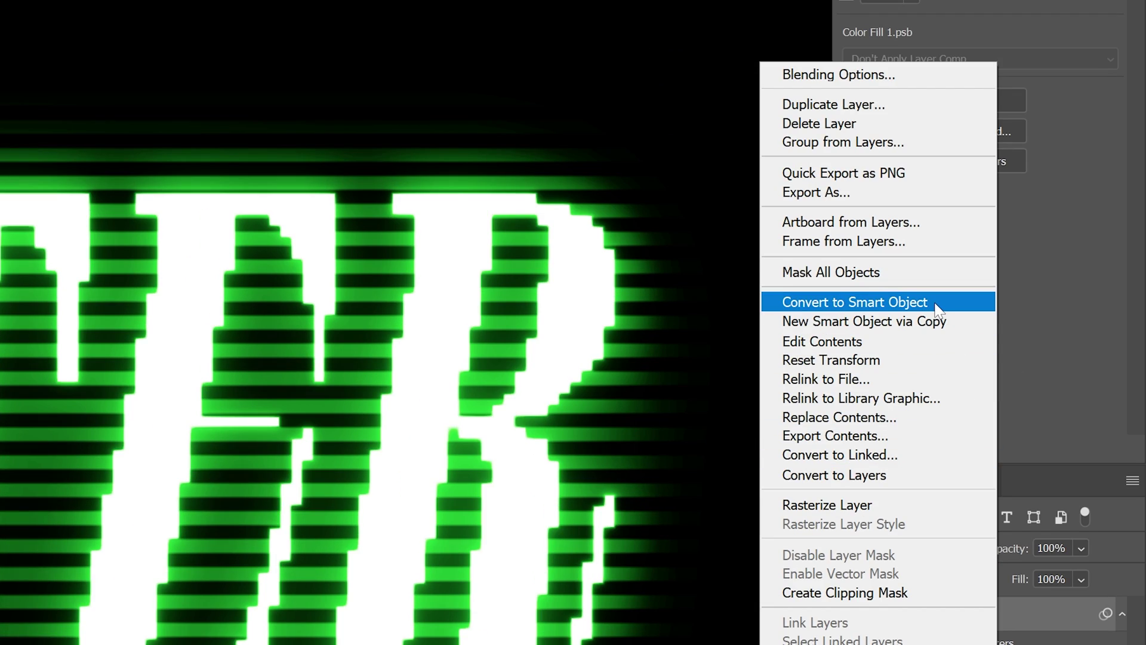
click(937, 307)
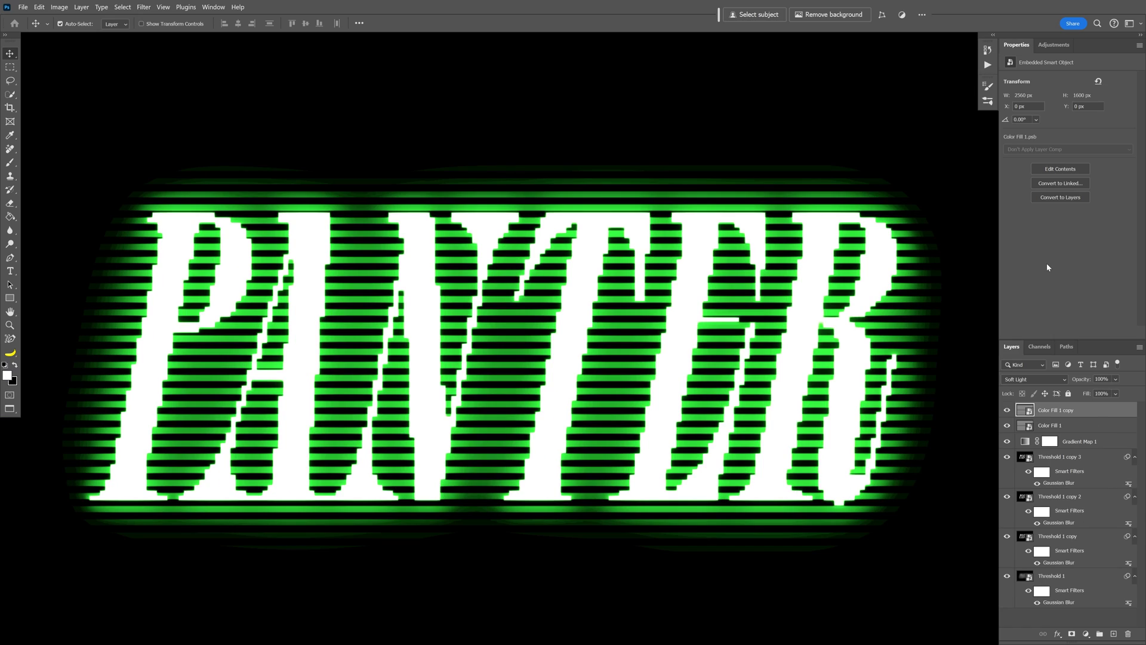
key(ctrl+t)
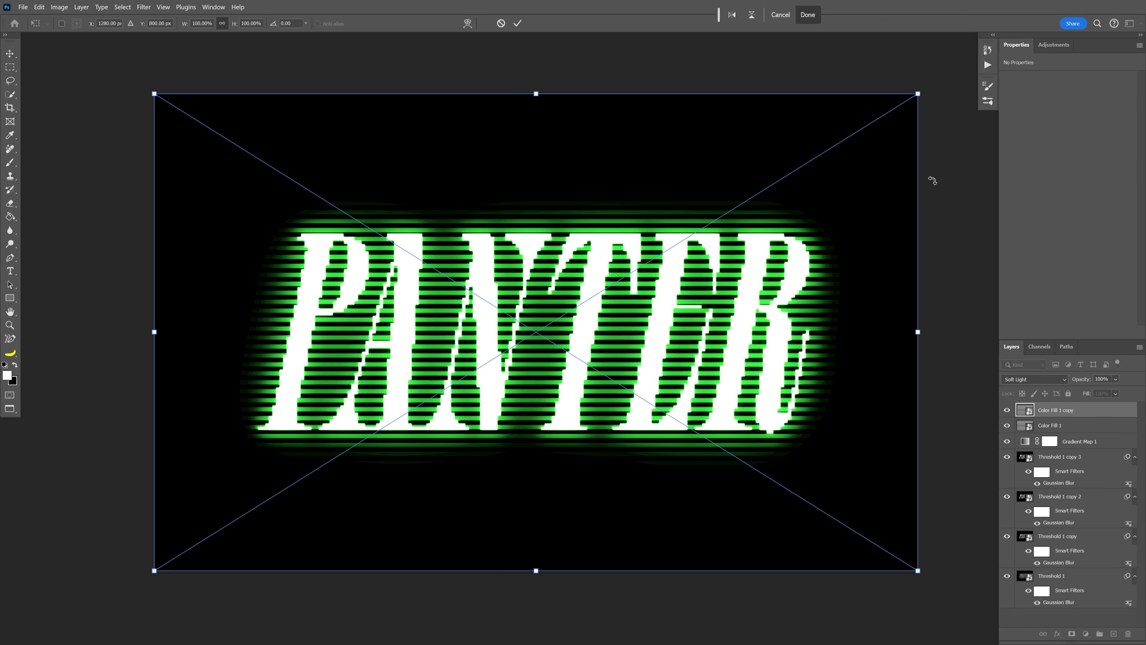
drag(962, 249, 463, 300)
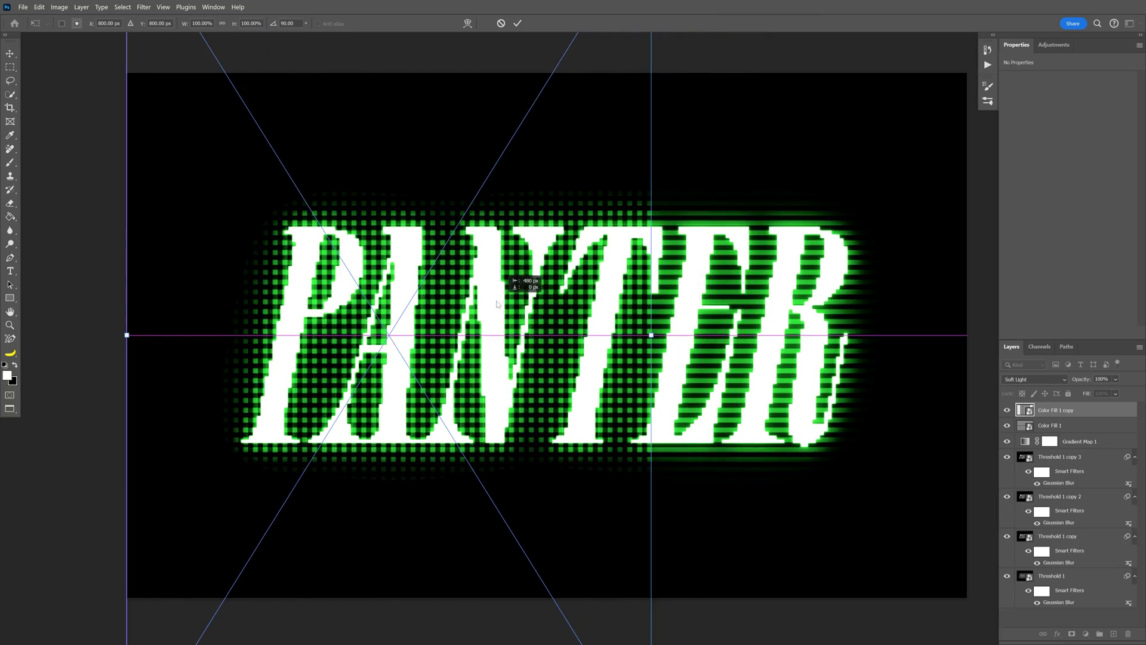
key(Return)
drag(183, 266, 750, 325)
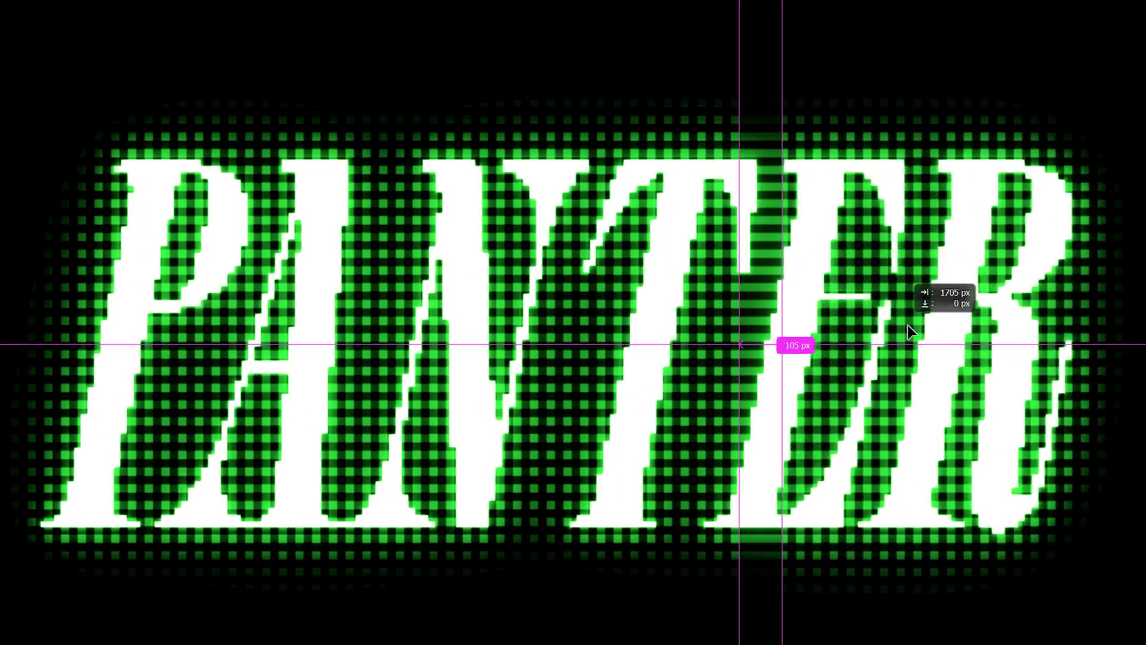
drag(907, 325, 749, 382)
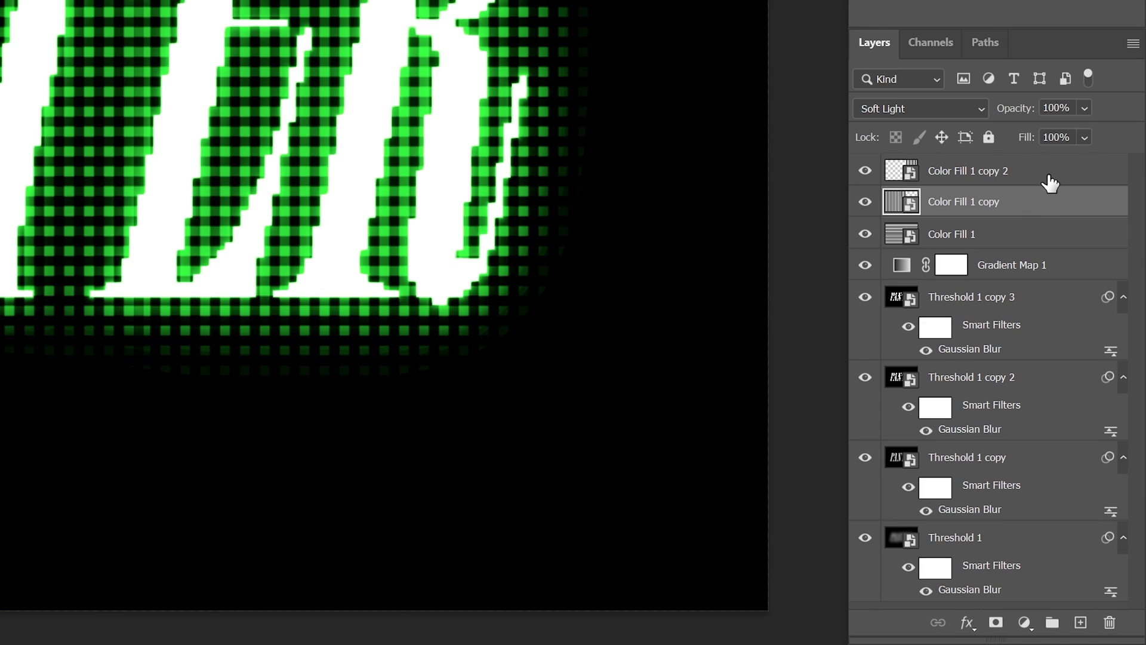
- Group both Color Fill copies into Group 1 and set its opacity to 51%
shift+click(1049, 182)
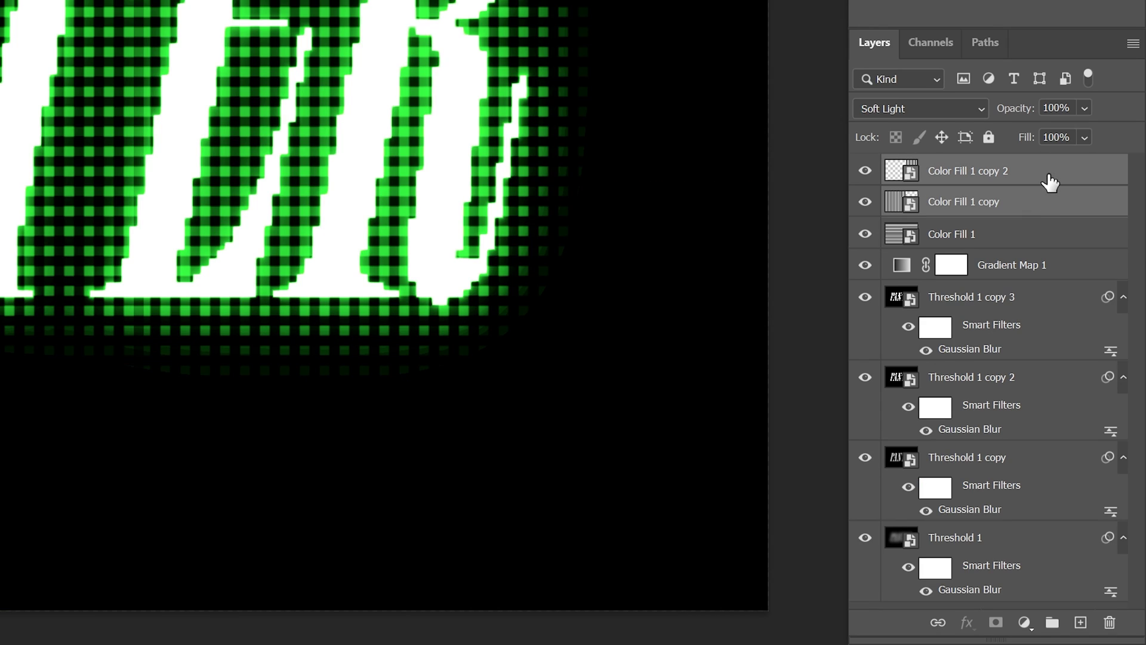
key(ctrl+g)
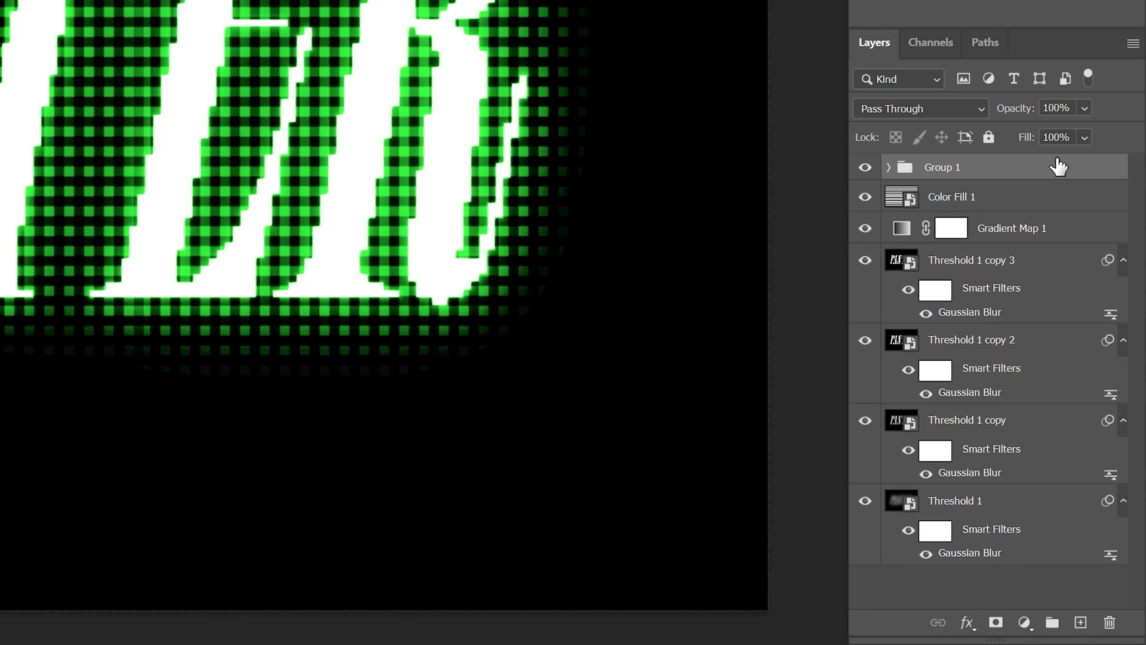
click(1084, 108)
mouse_move(1090, 128)
mouse_down()
mouse_move(1101, 132)
mouse_move(1092, 135)
mouse_up()
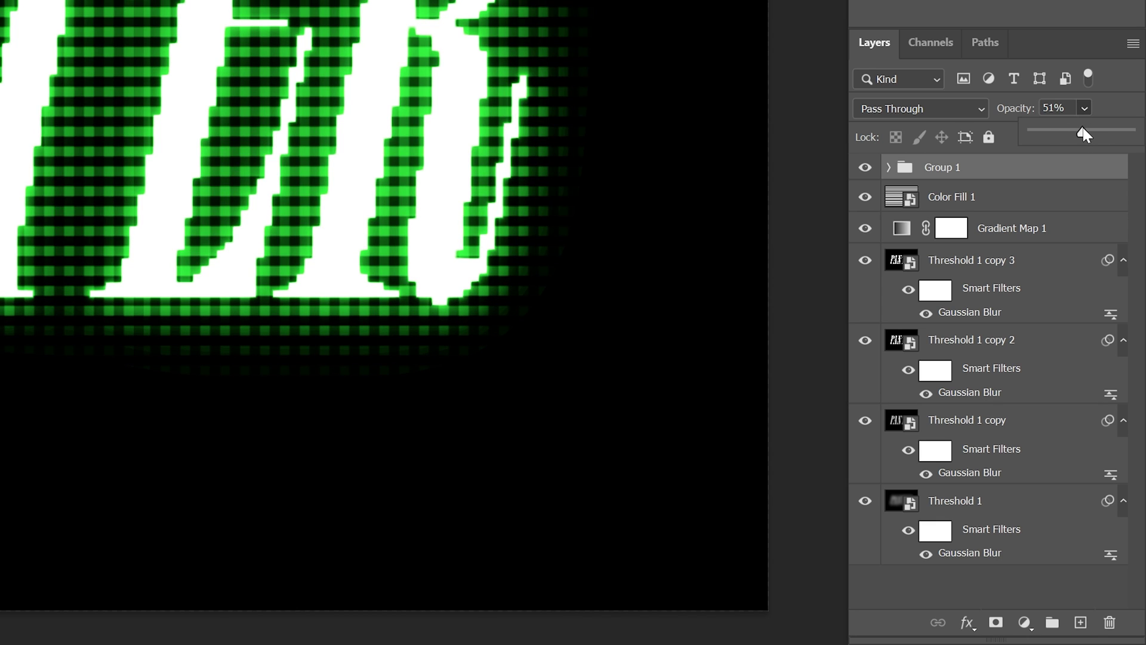
click(317, 9)
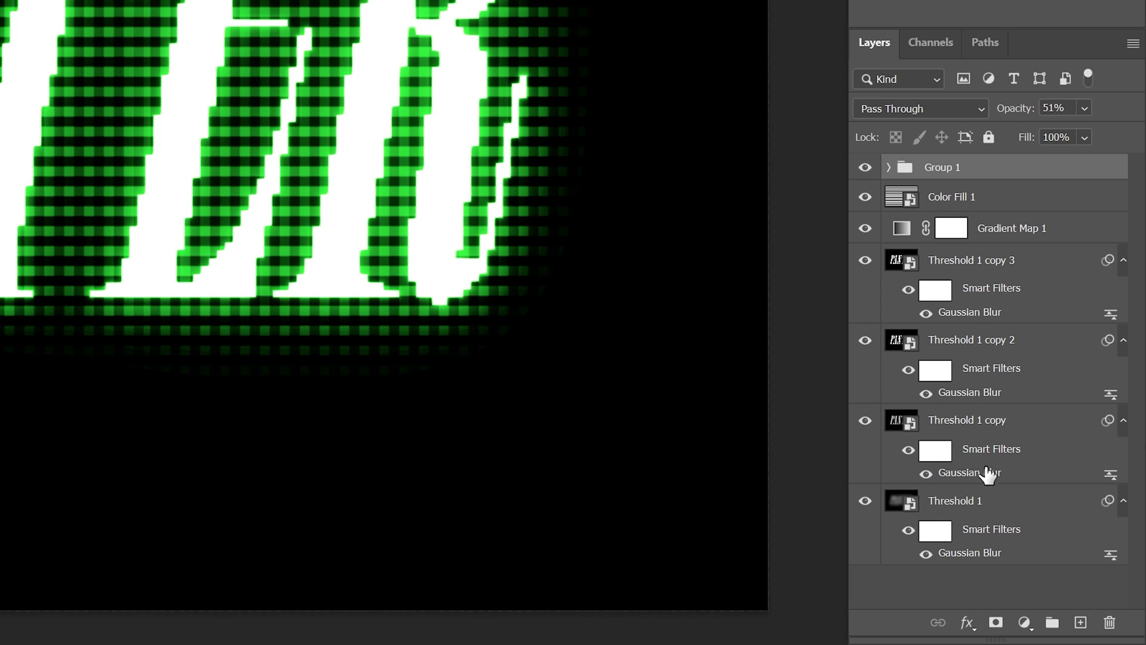
- Convert Group 1 through Threshold 1 into a single smart object
shift+click(975, 499)
right_click(976, 493)
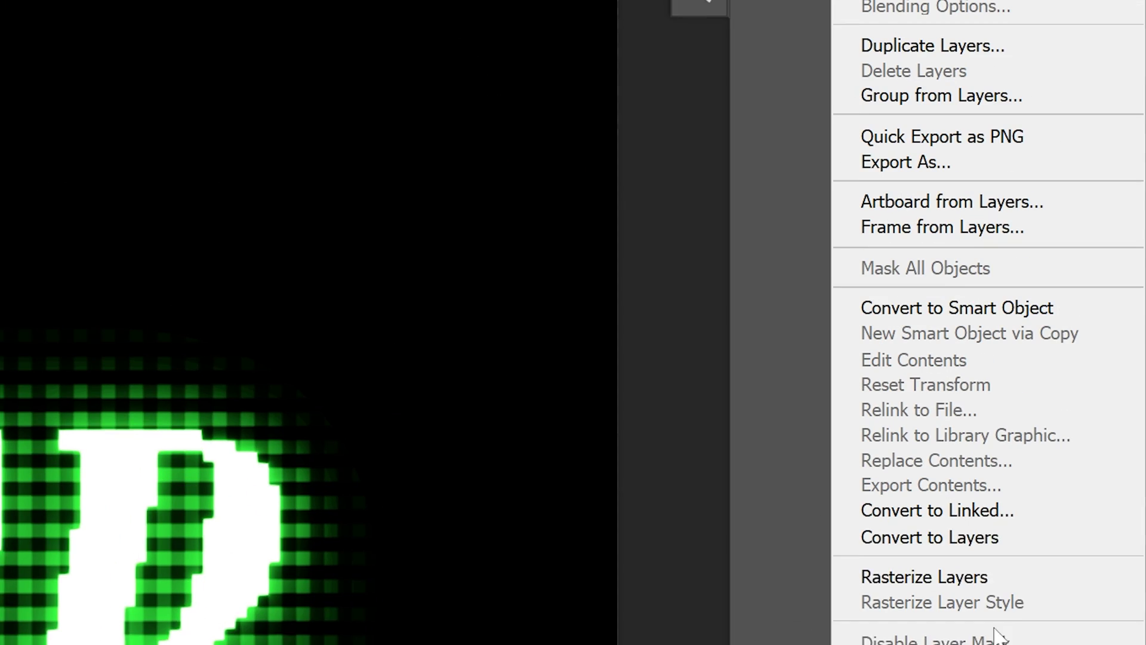
click(1000, 307)
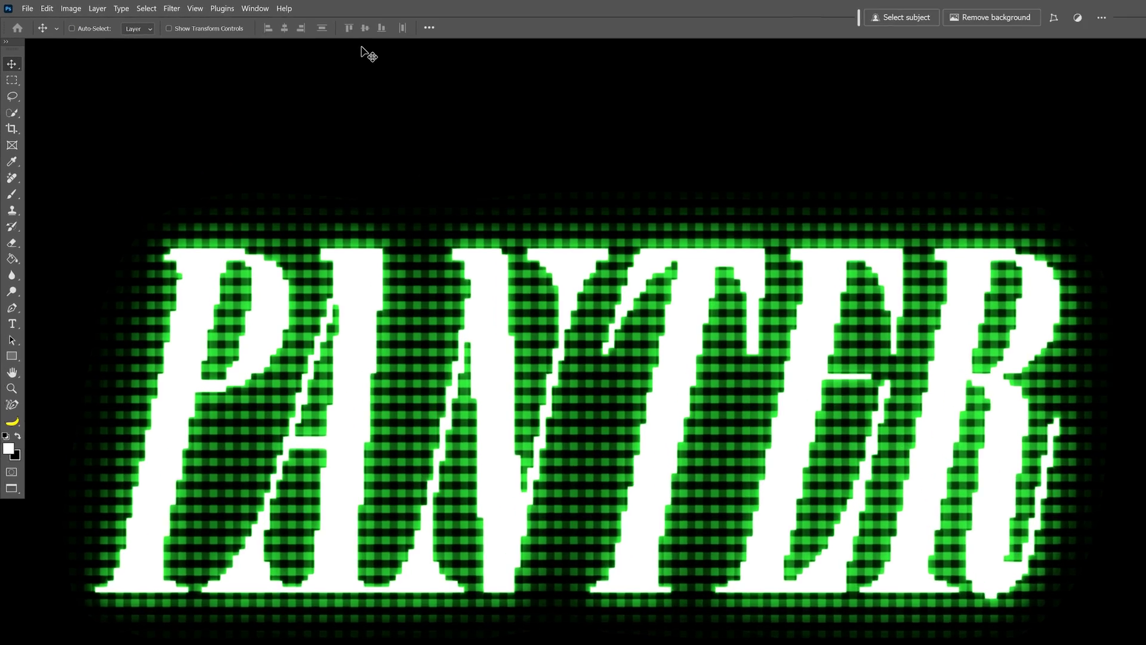
- Apply a Gaussian Blur with a 1.6-pixel radius to the merged smart object
click(172, 9)
mouse_move(193, 155)
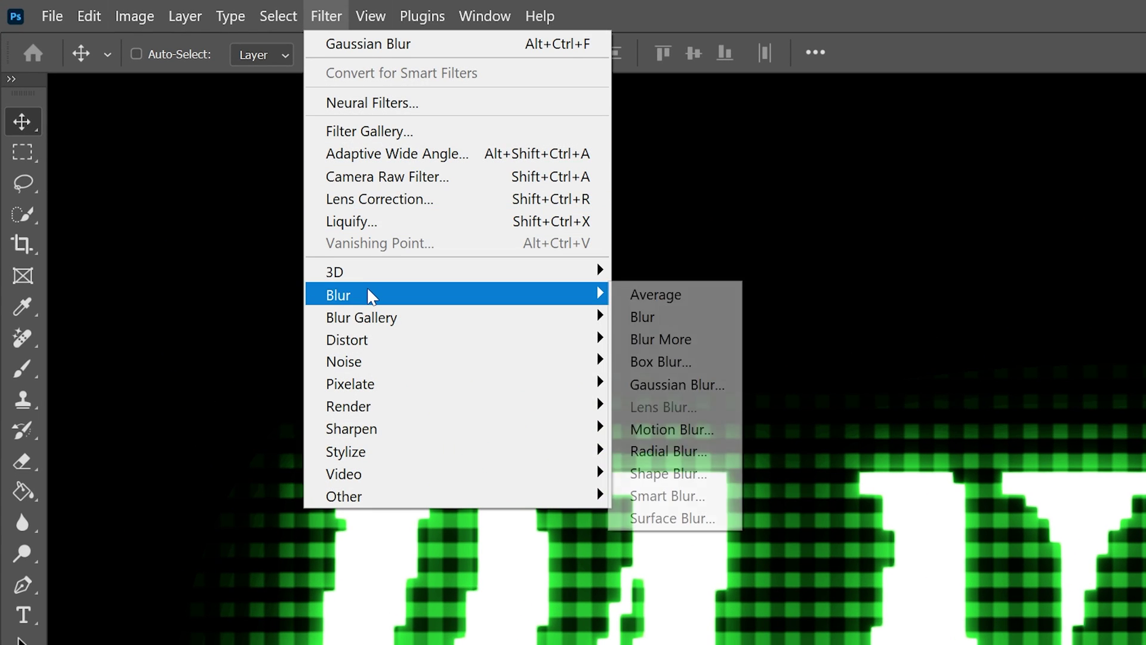
click(710, 384)
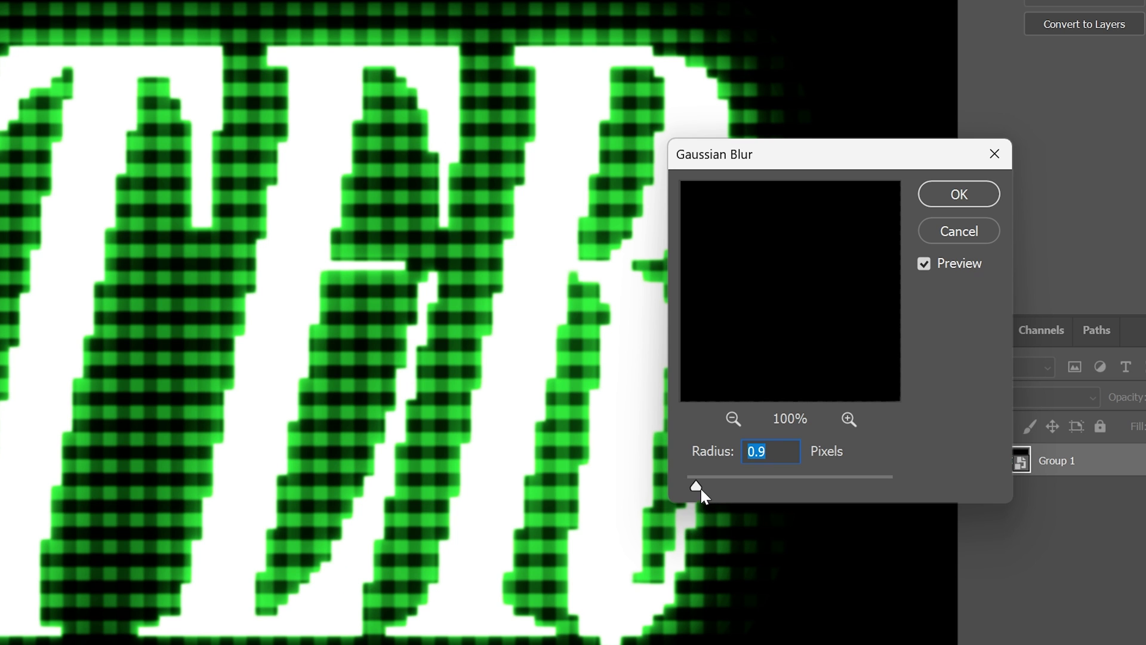
drag(700, 488, 704, 485)
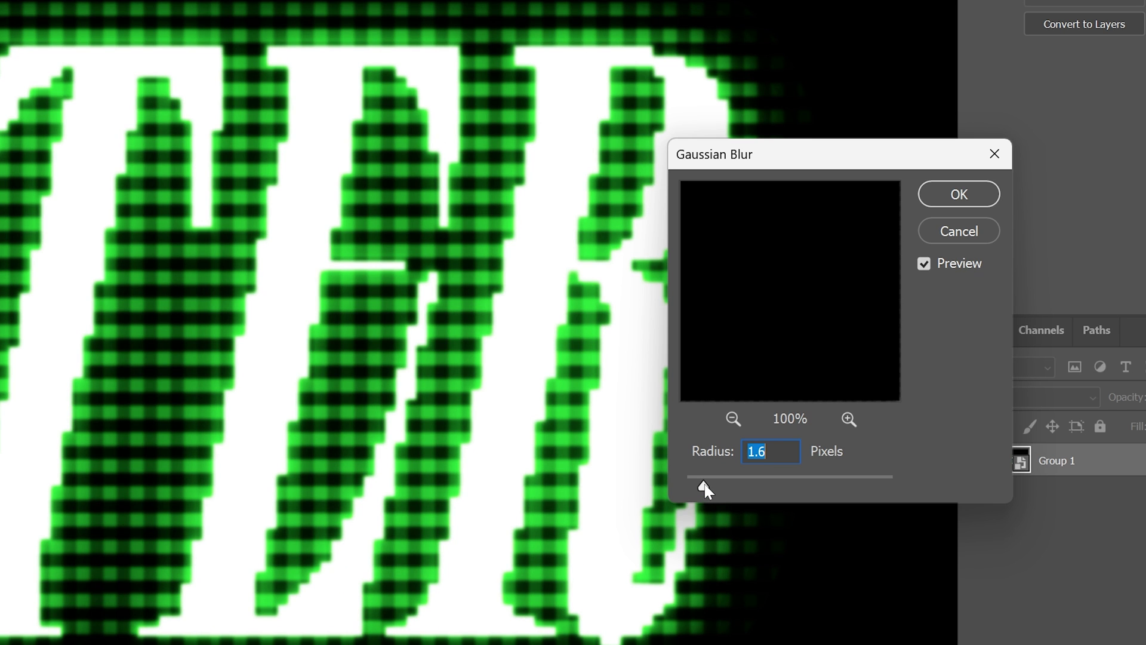
click(959, 194)
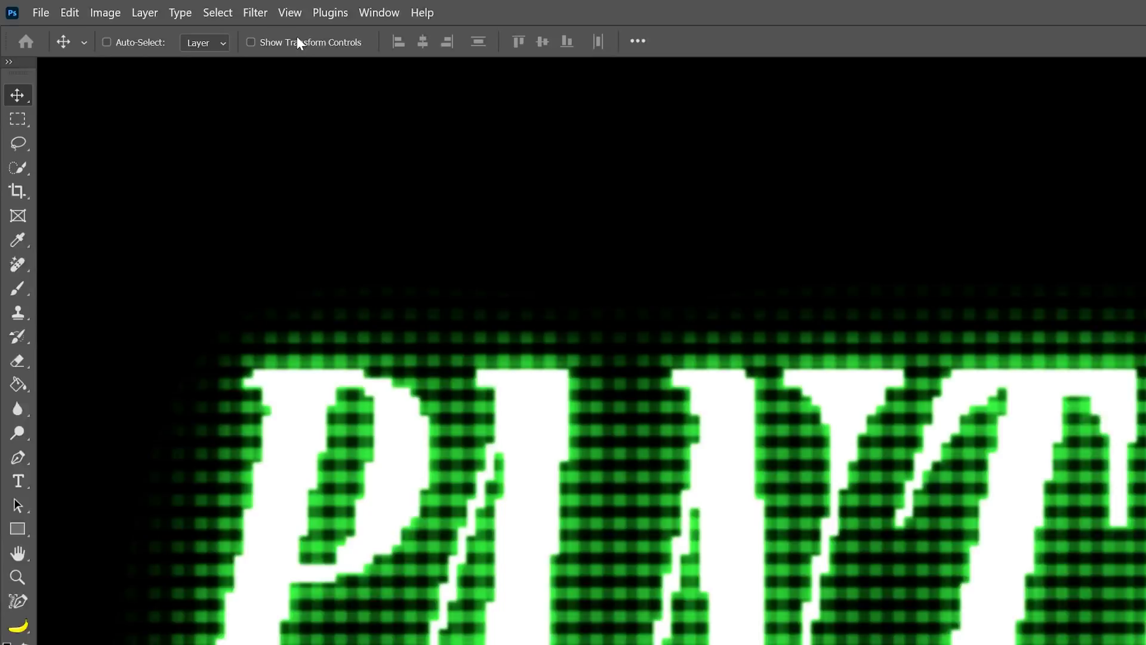
- Add 25.38% Uniform noise with Monochromatic turned off
click(168, 7)
mouse_move(417, 419)
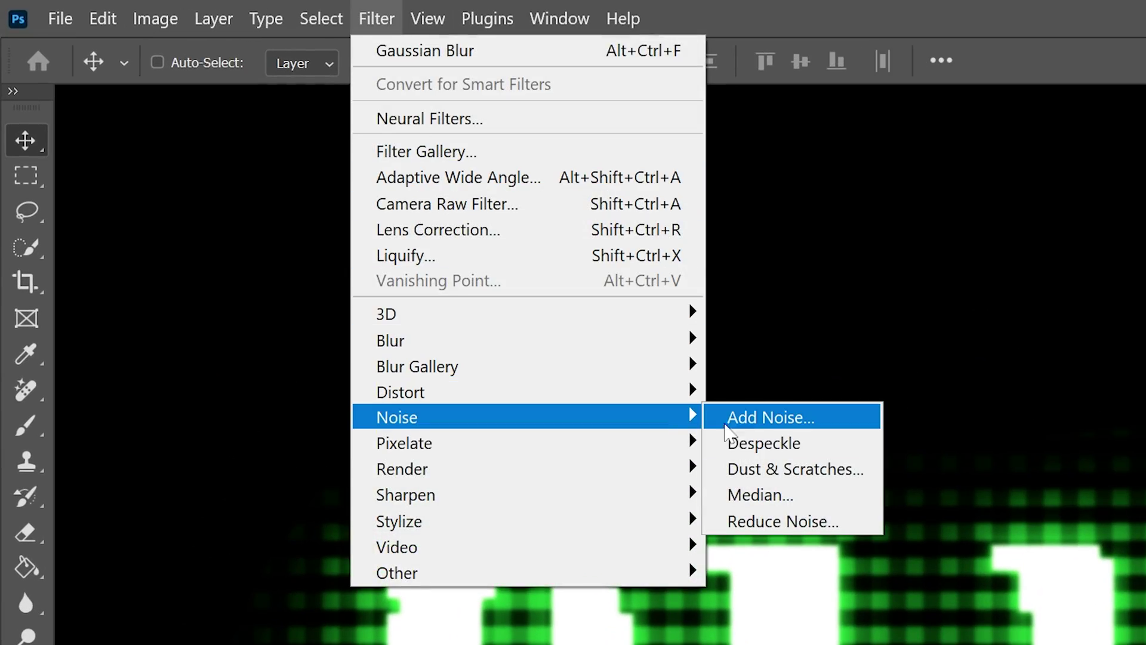
click(737, 418)
click(375, 557)
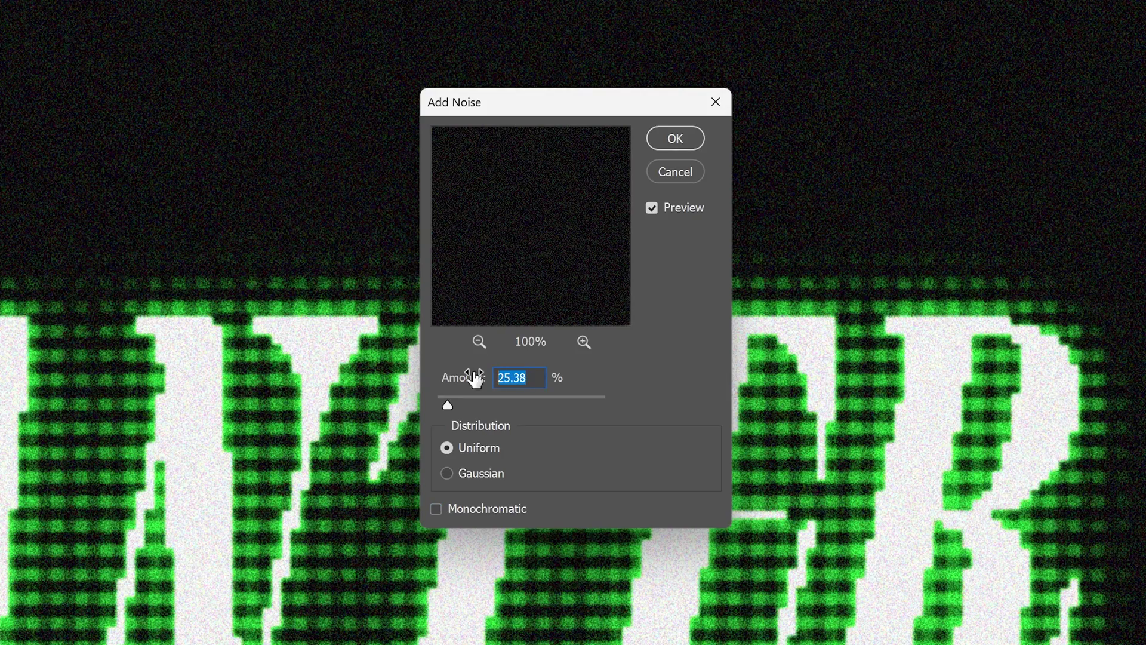
click(675, 145)
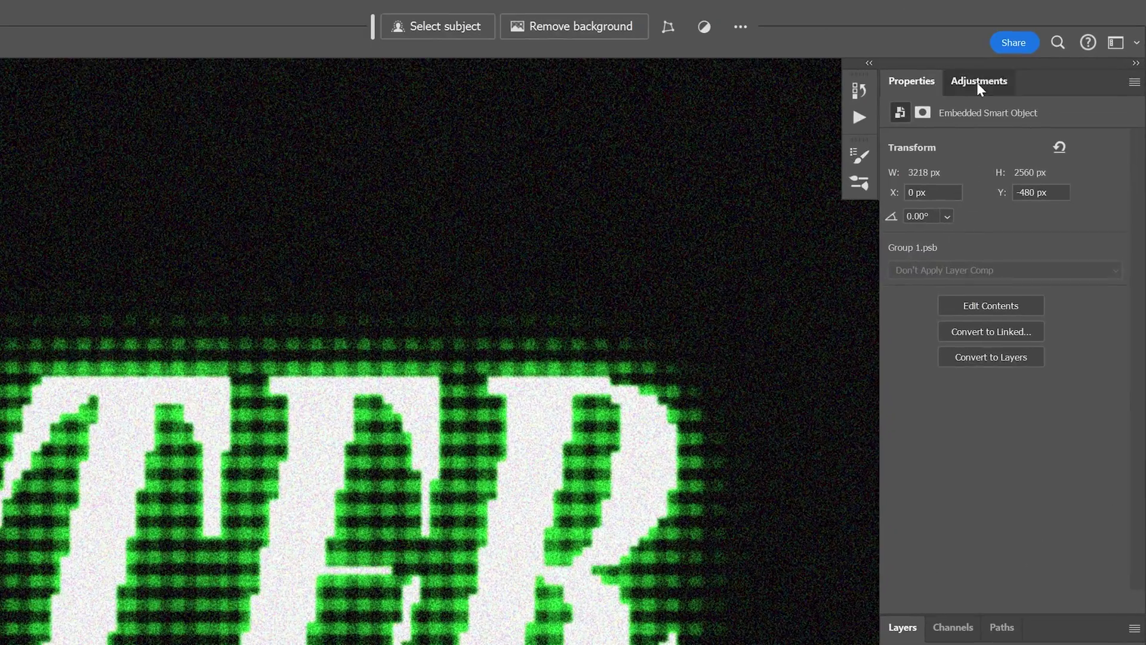
- Add a Gradient Map adjustment and move its black stop to location 14
click(977, 82)
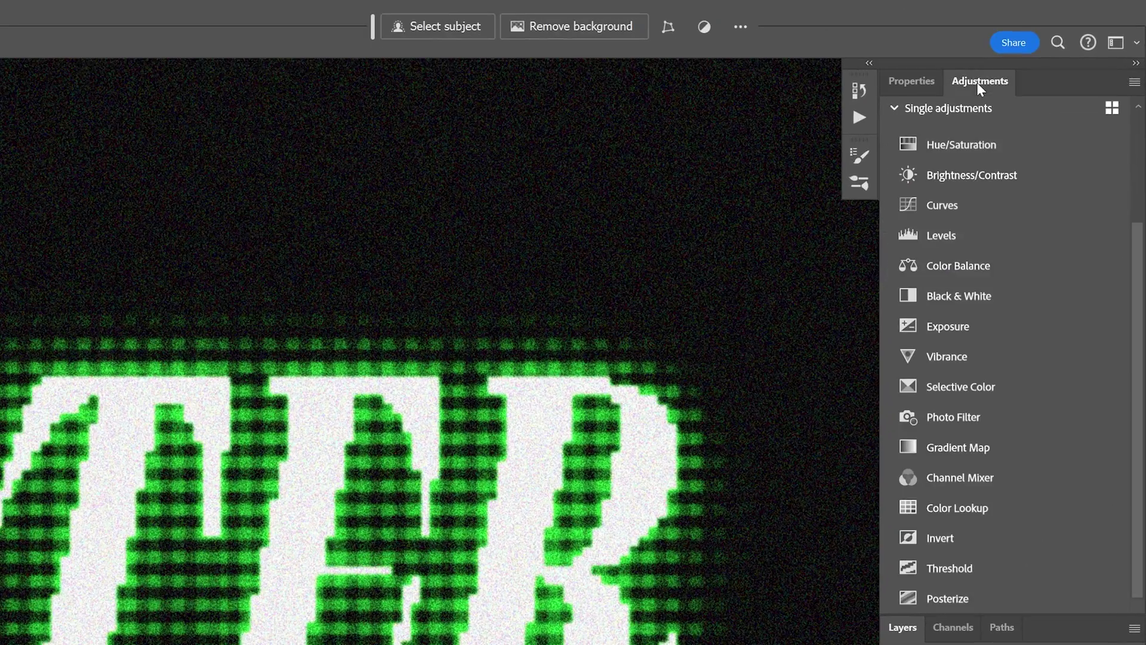
click(979, 442)
click(961, 157)
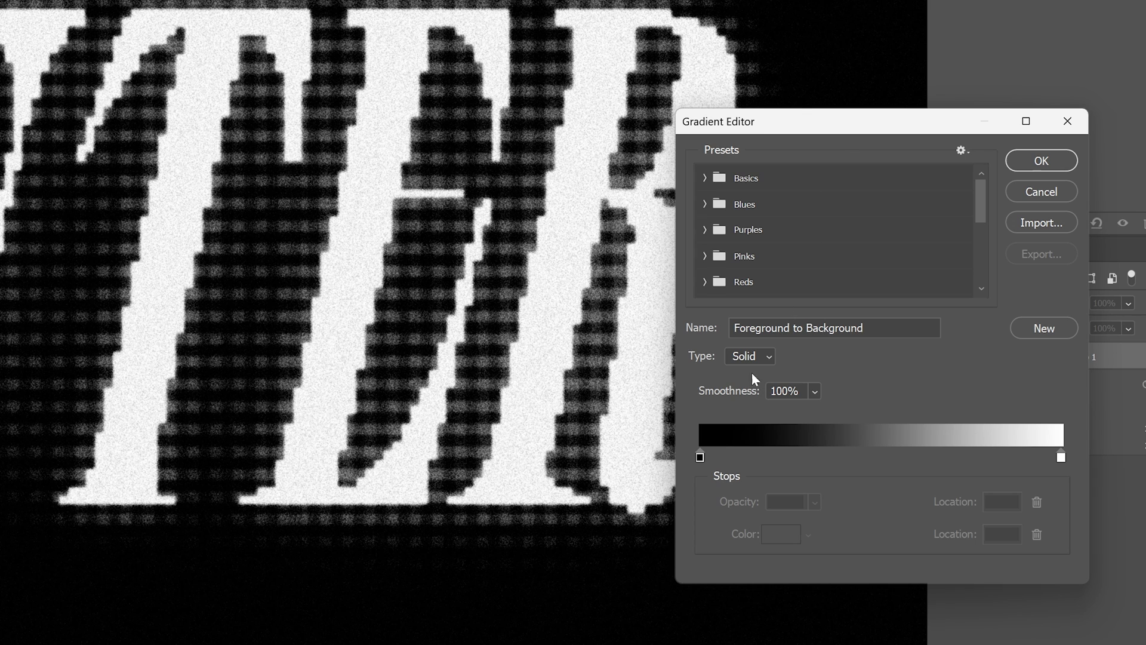
drag(702, 456, 749, 457)
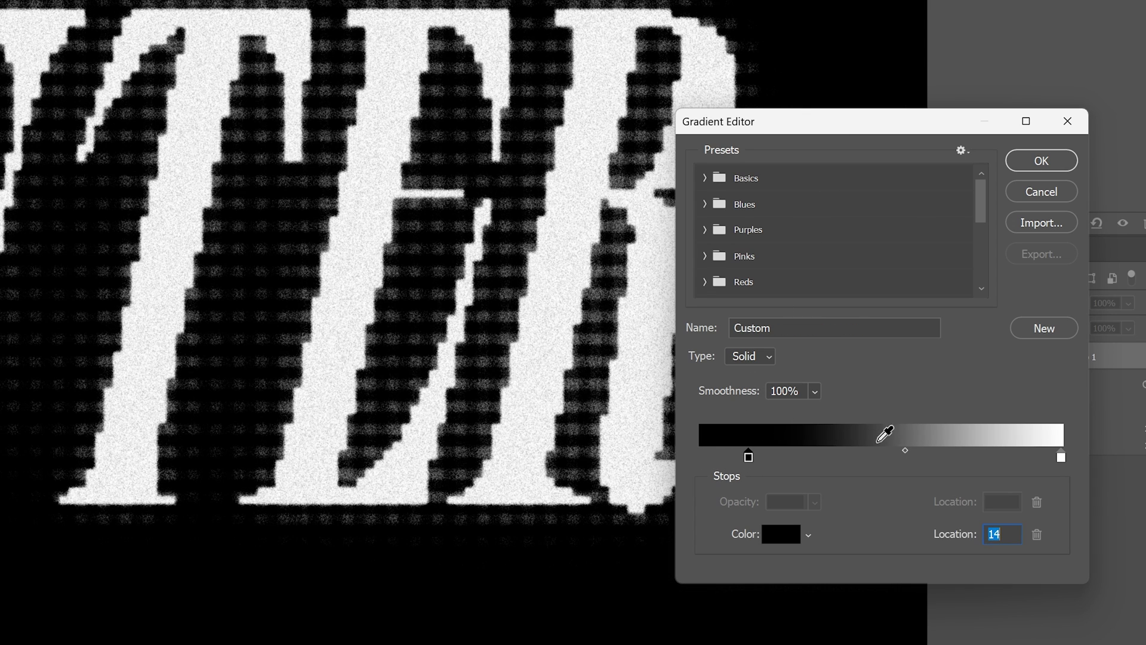
- Add a bright green colour stop at location 48
click(876, 461)
click(781, 534)
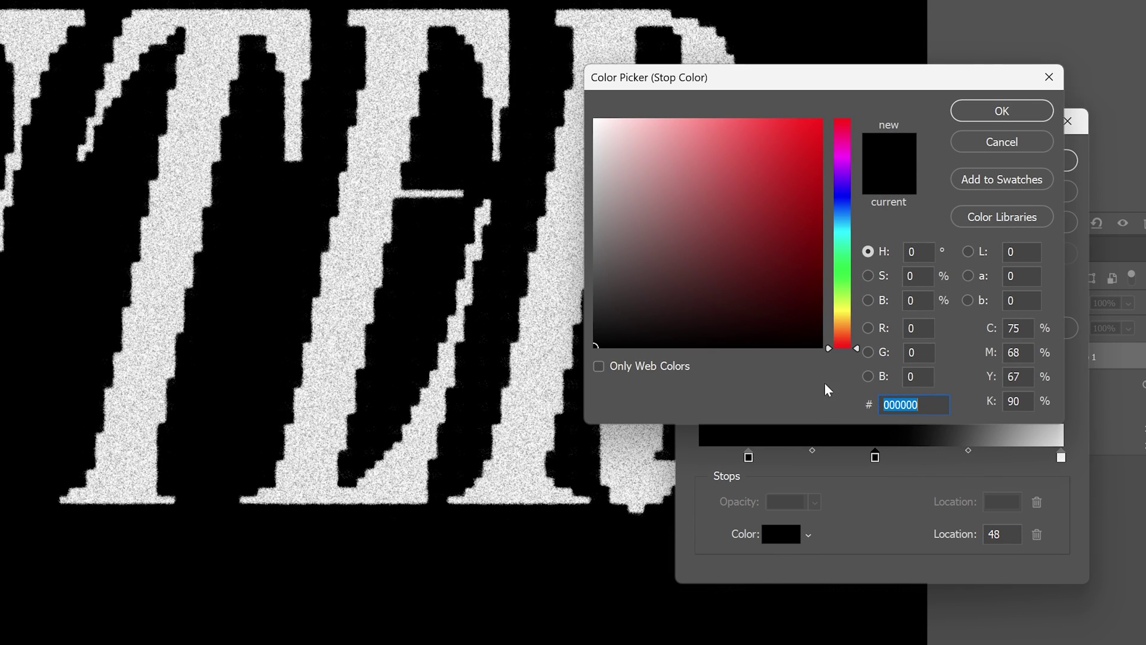
click(847, 270)
click(808, 192)
click(966, 111)
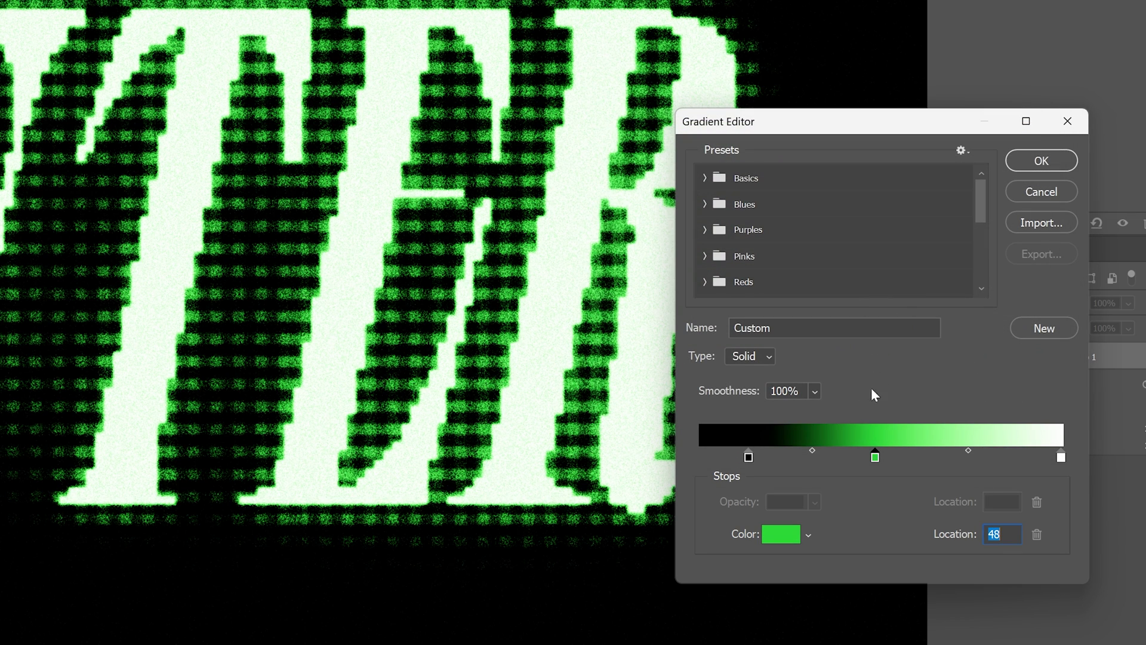
- Add a blue colour stop at location 57
click(908, 462)
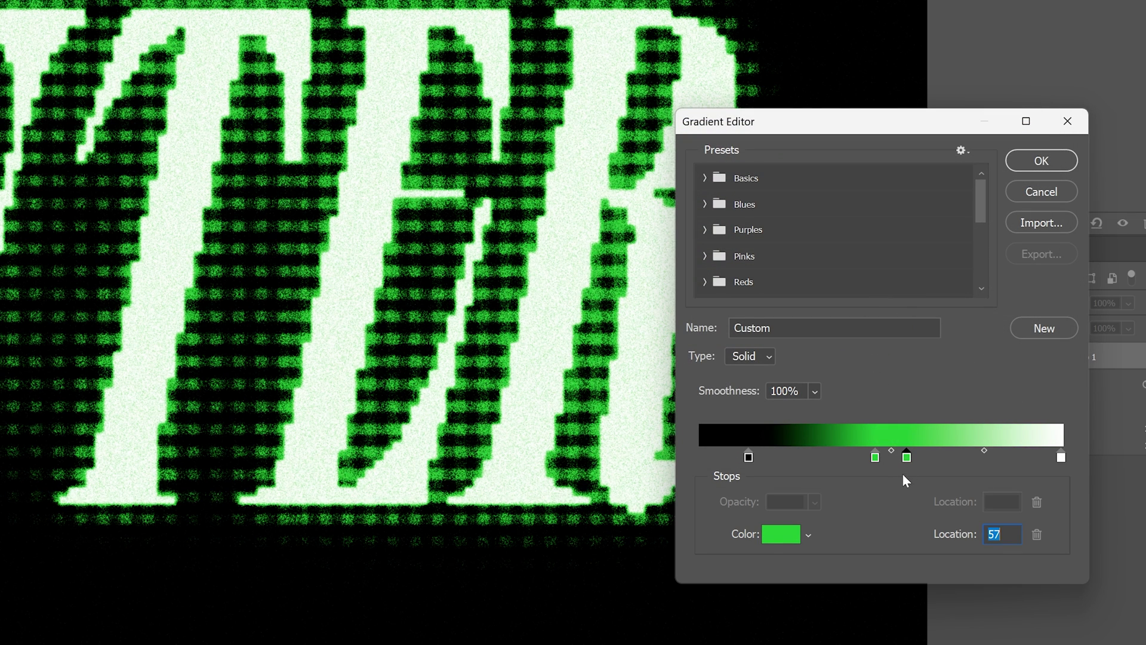
click(787, 540)
click(844, 199)
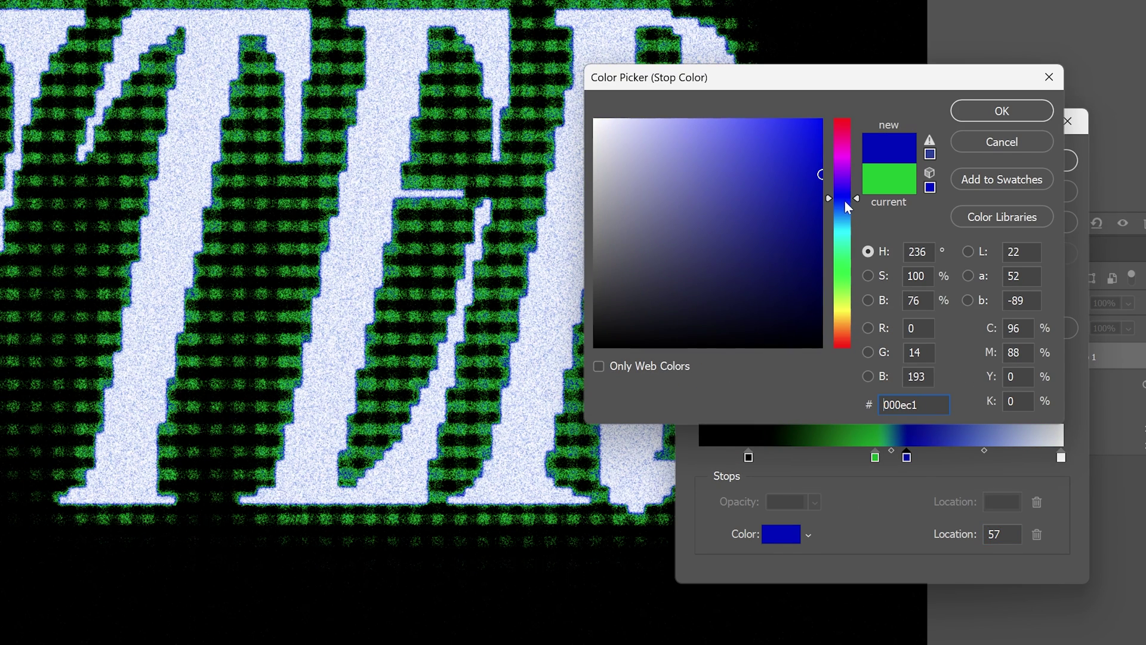
click(1002, 116)
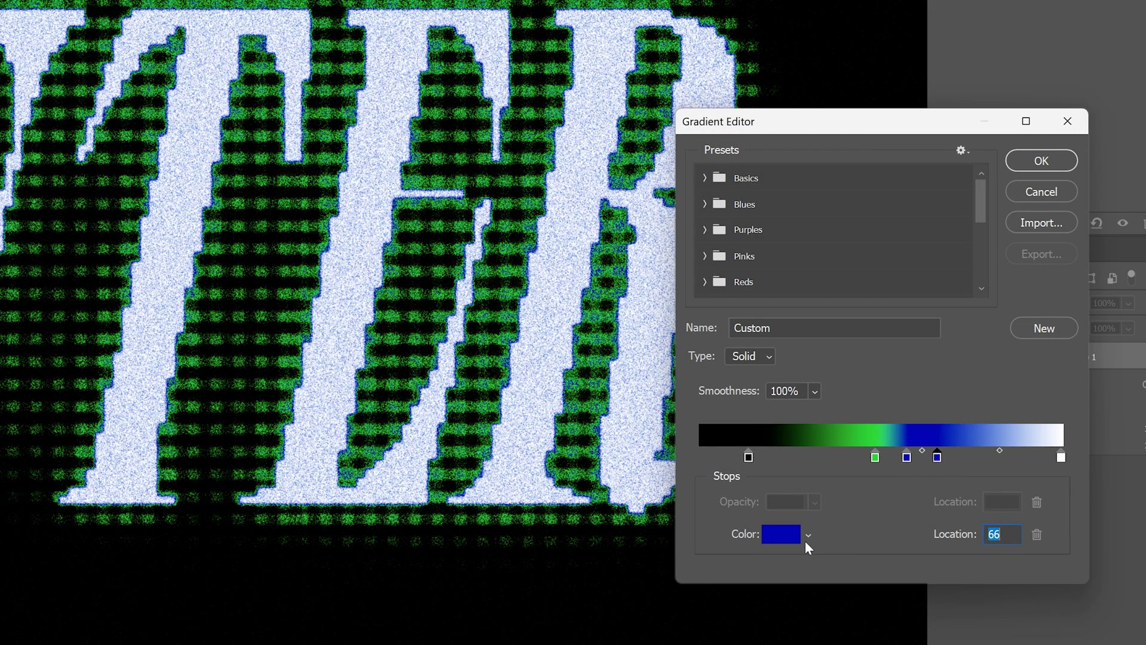
- Turn the next stop magenta-purple, move it to location 75, and apply the gradient
click(781, 535)
drag(839, 179, 852, 163)
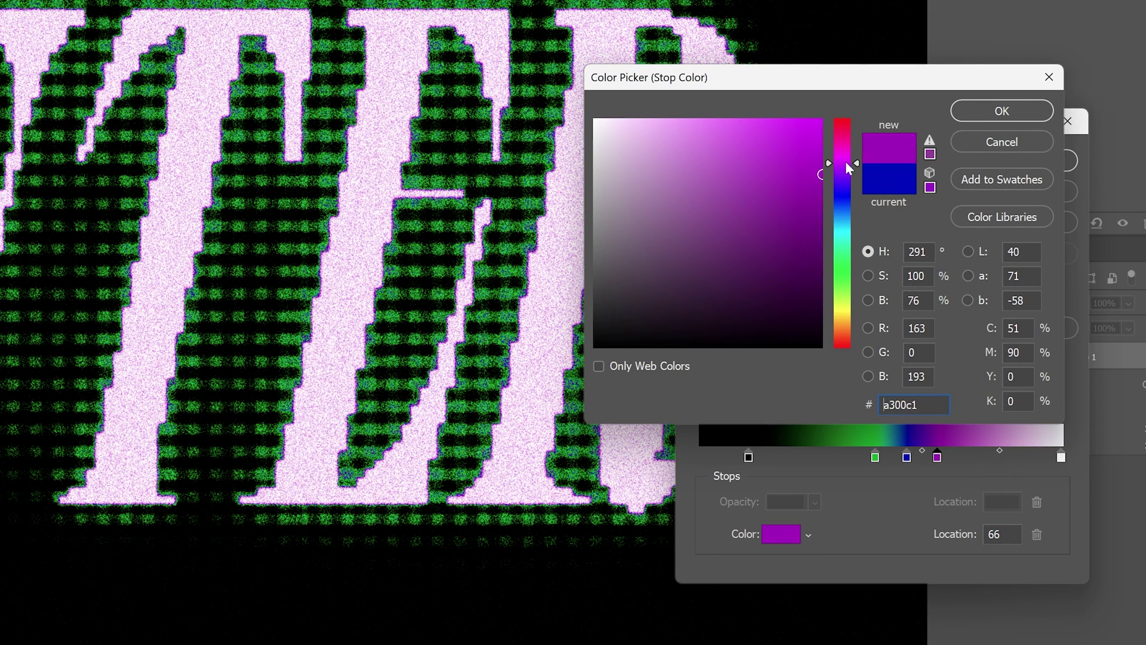
click(1001, 110)
mouse_move(937, 457)
mouse_down()
mouse_move(973, 454)
mouse_move(949, 456)
mouse_up()
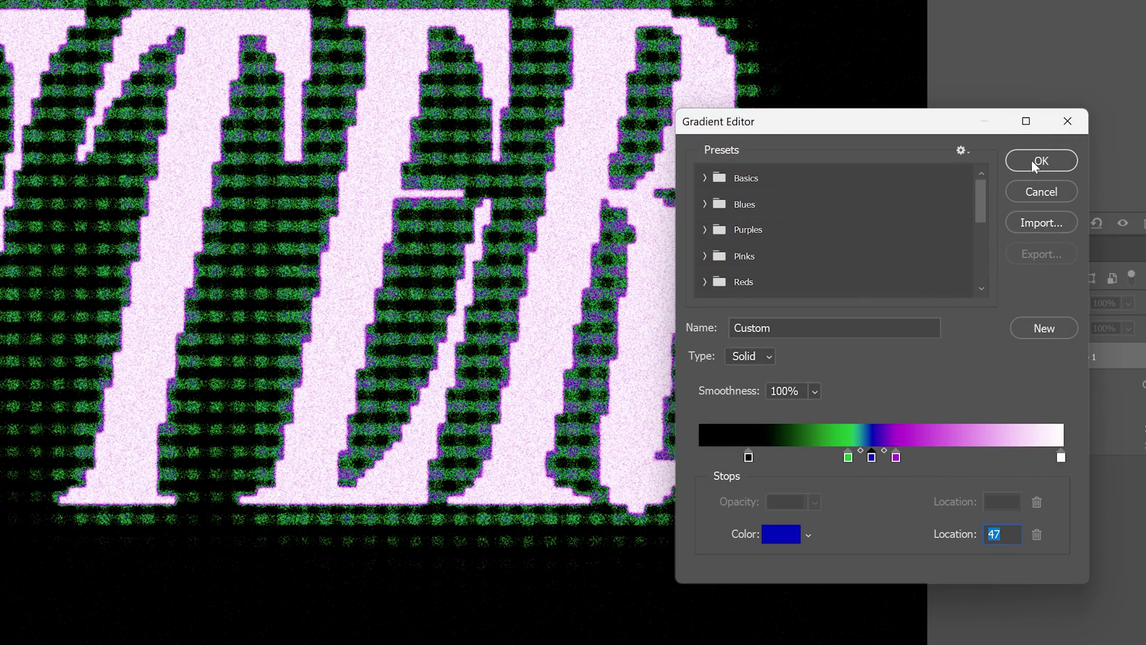
click(1039, 161)
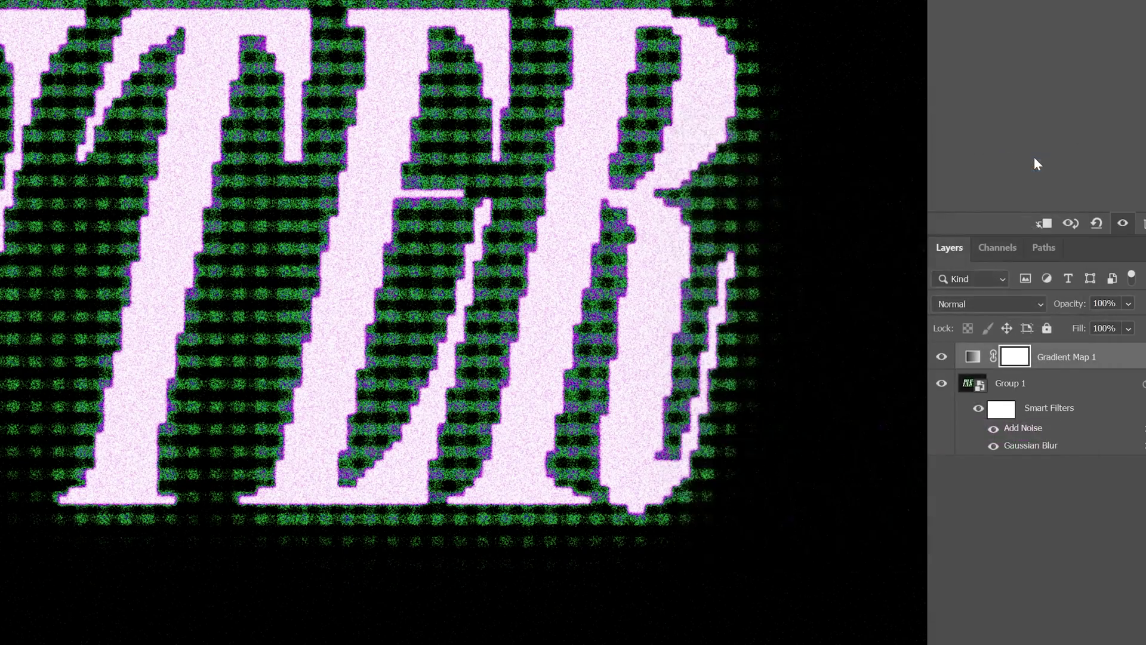